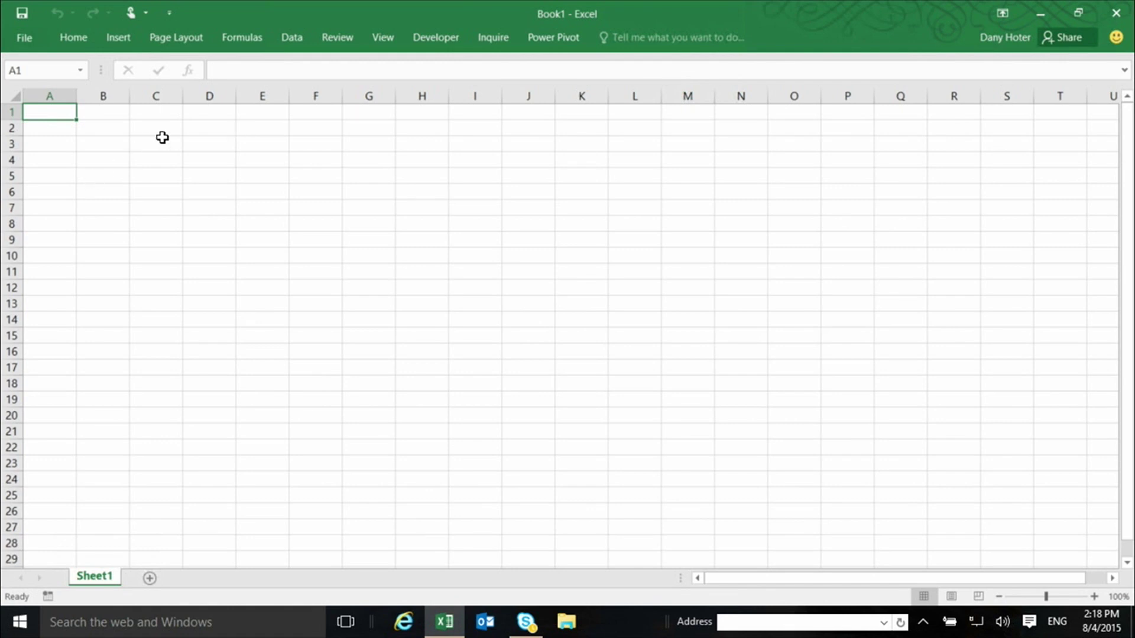
# - Start a new query from the workbook "7 - Report in Excel.xlsx"
pyautogui.click(290, 42)
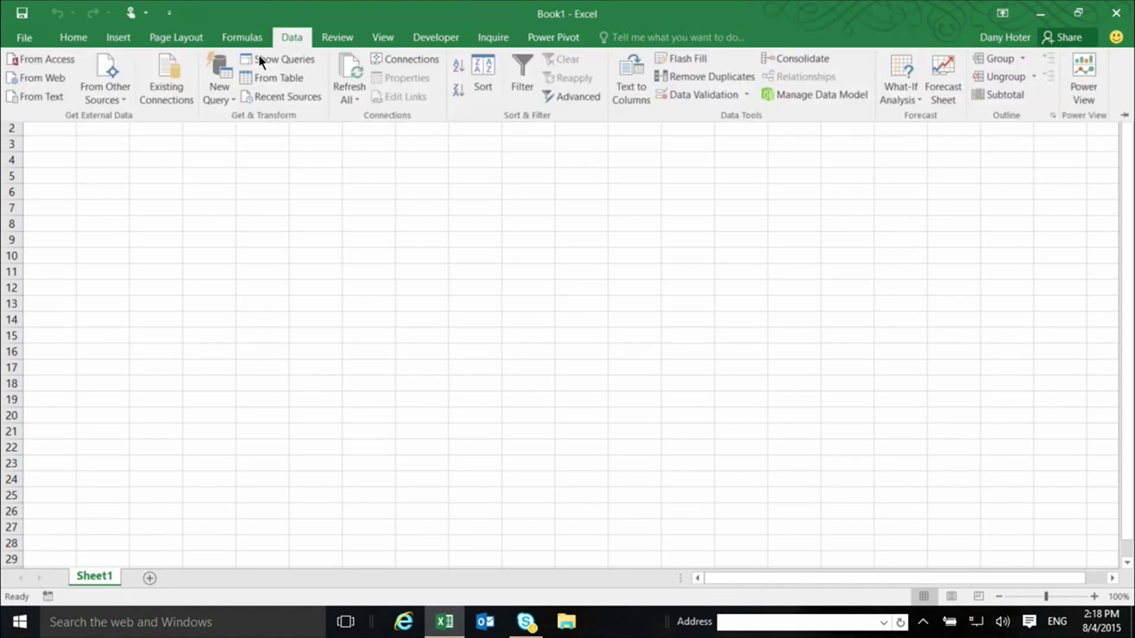
pyautogui.click(212, 100)
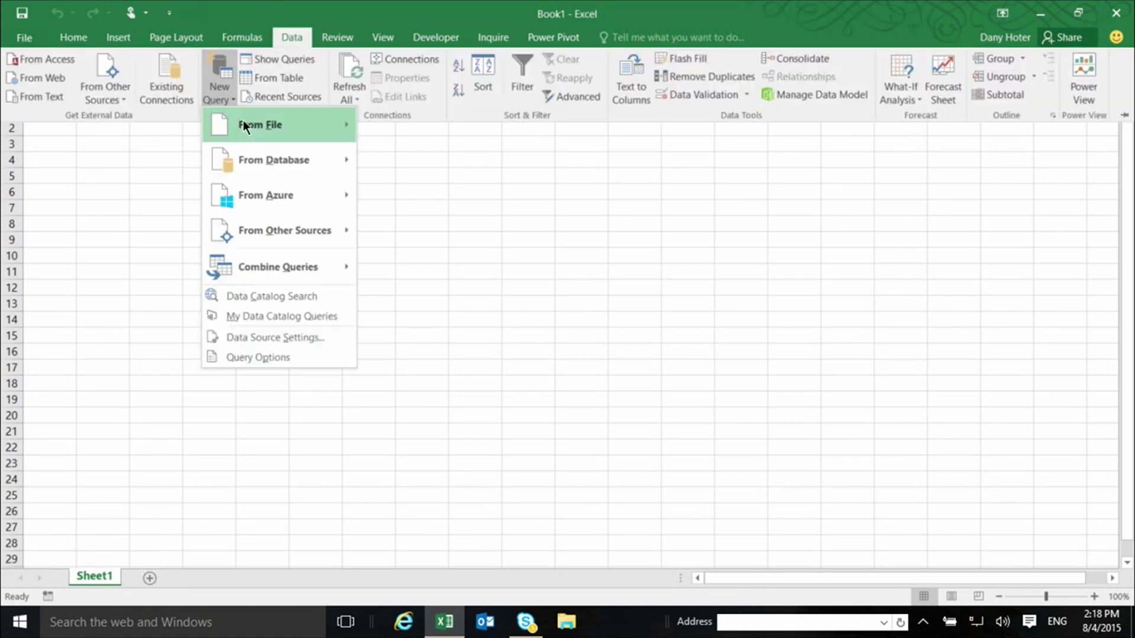
pyautogui.moveTo(256, 125)
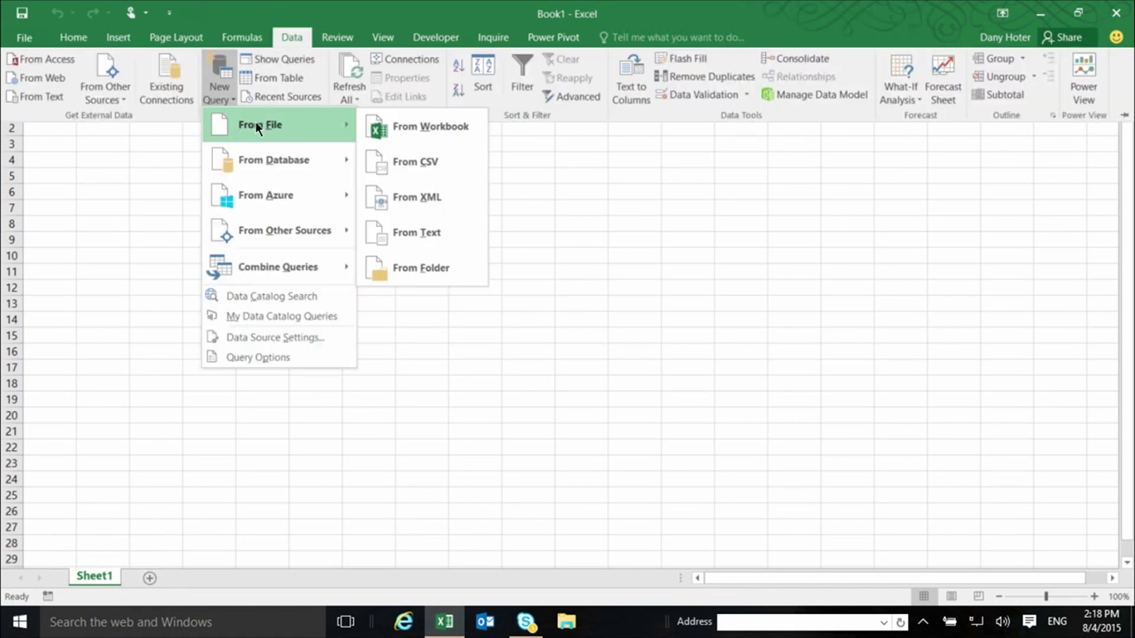
pyautogui.click(404, 130)
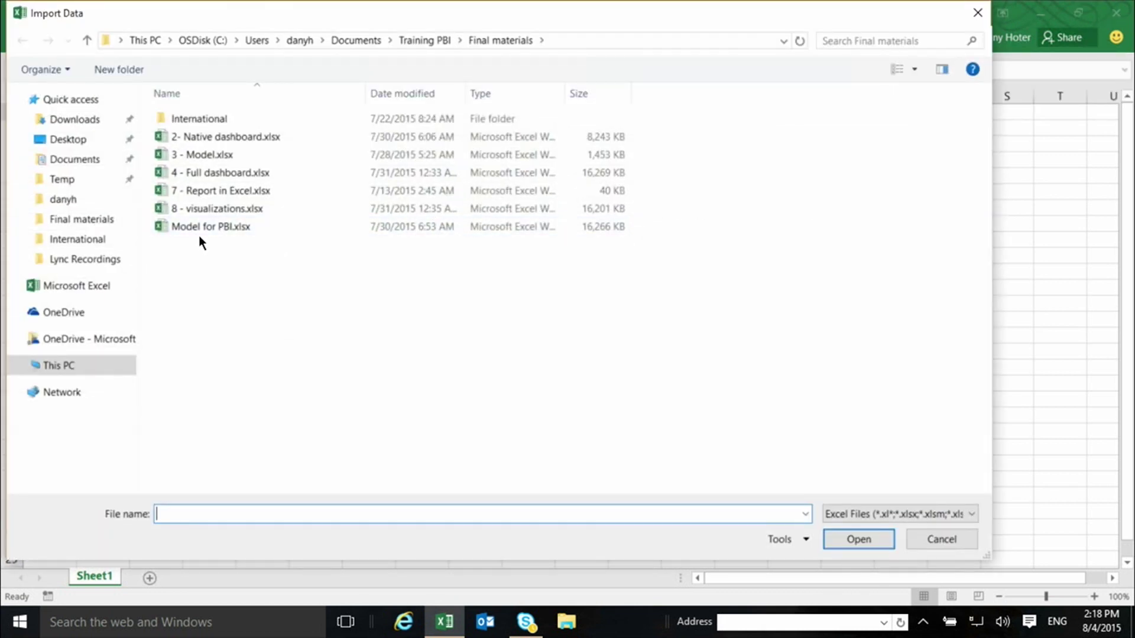
pyautogui.doubleClick(214, 191)
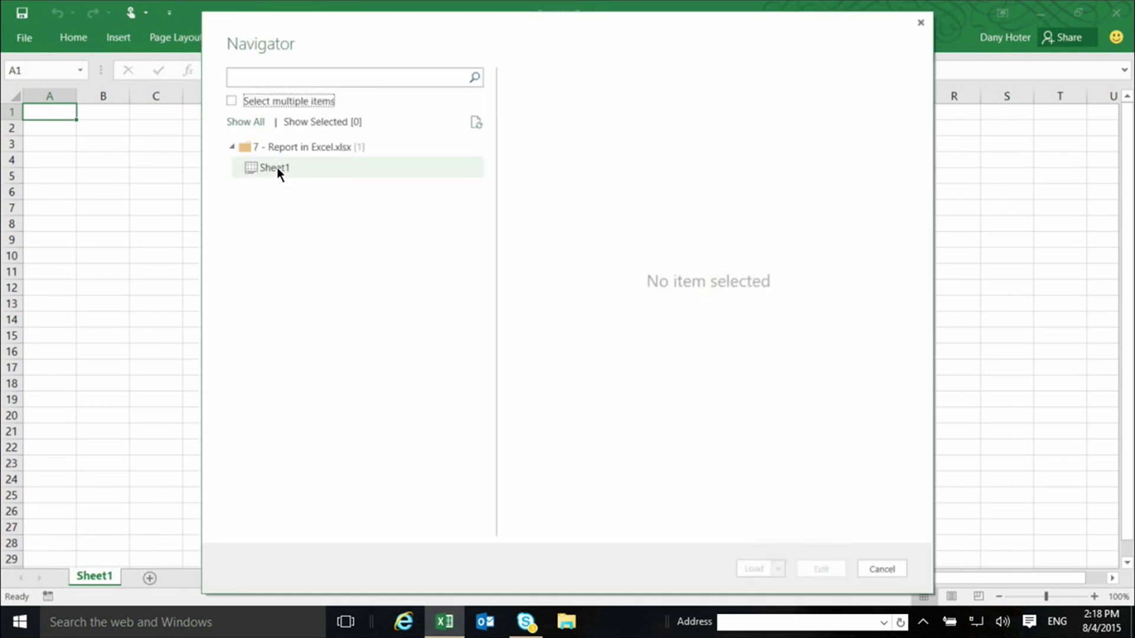
# - Preview Sheet1 of the source workbook, open it for editing as a query and refresh its data preview
pyautogui.click(275, 167)
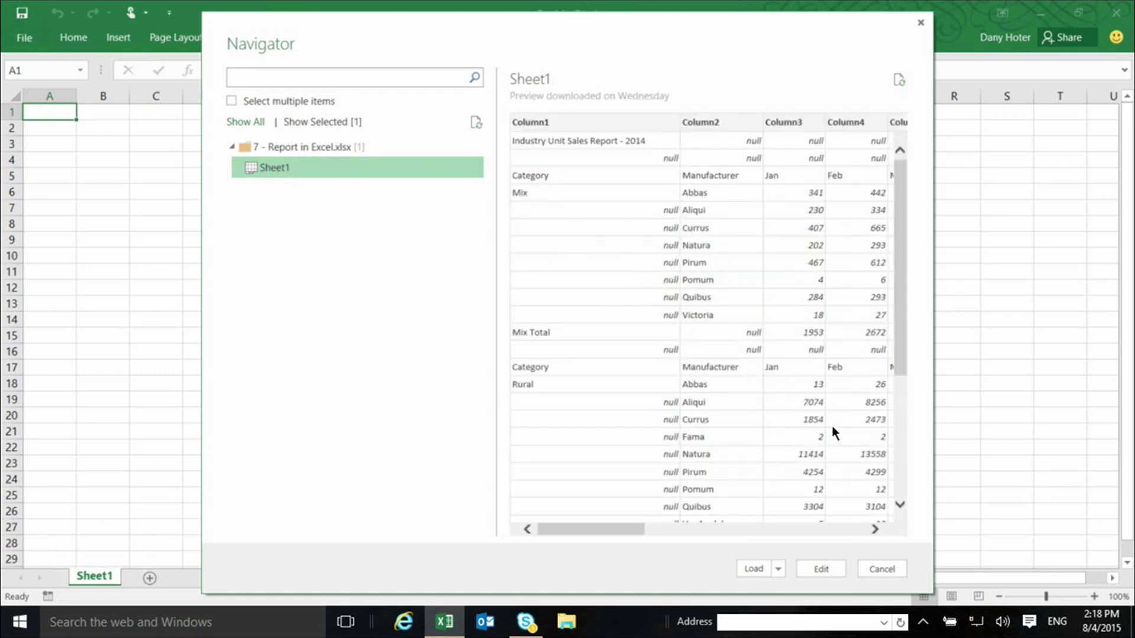
pyautogui.moveTo(618, 528); pyautogui.dragTo(521, 515)
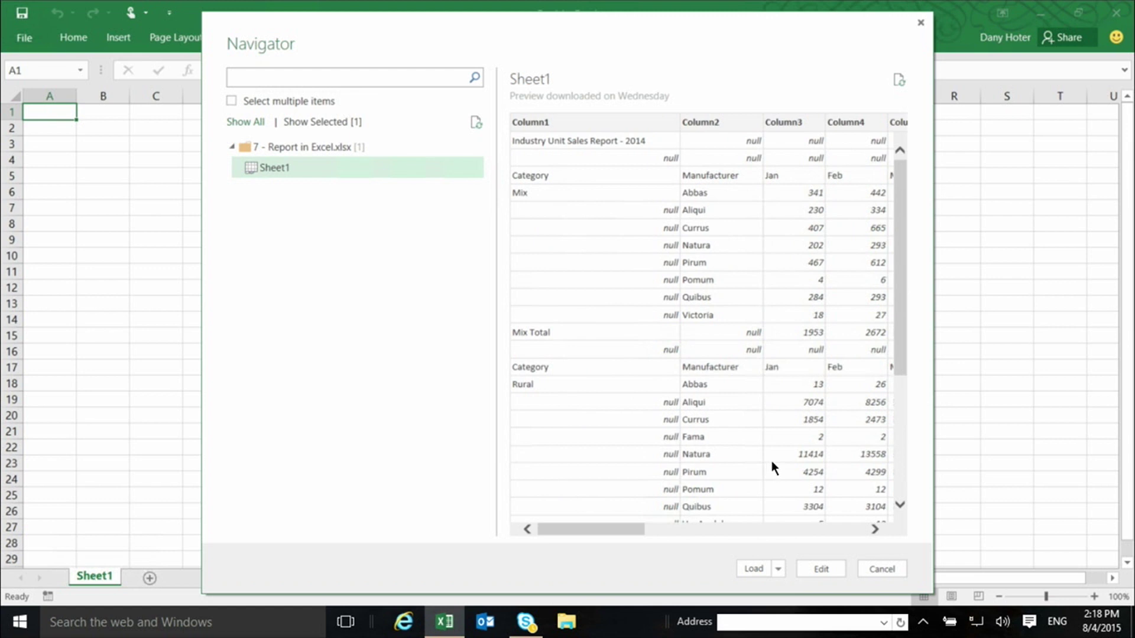
pyautogui.click(819, 569)
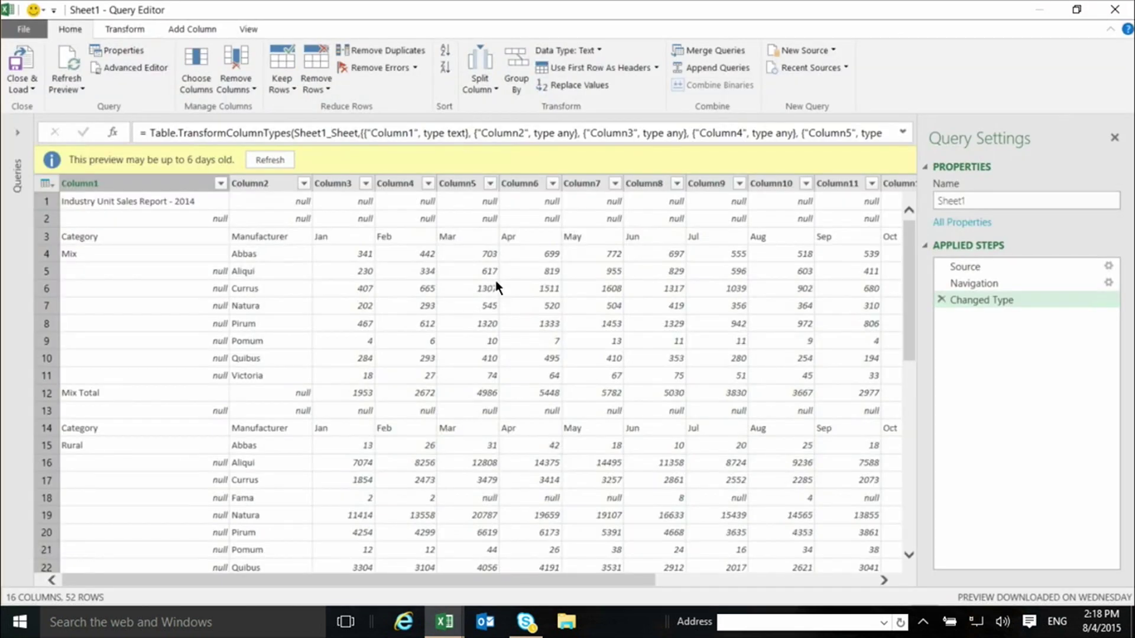
pyautogui.click(270, 160)
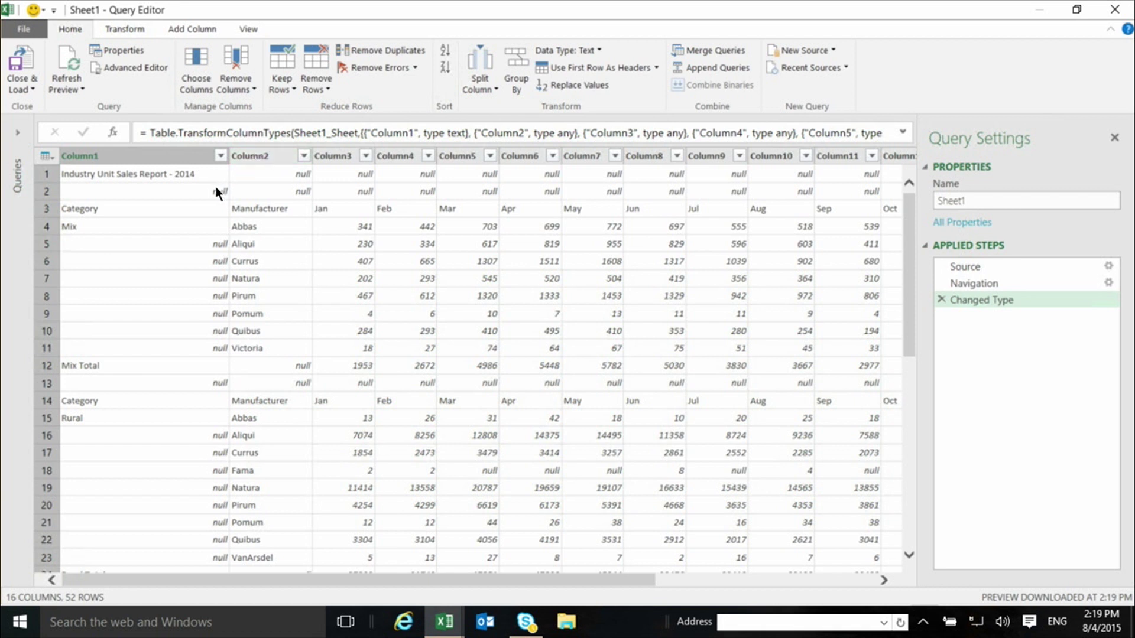
# - Remove the top 2 rows of the query and use the first remaining row as column headers
pyautogui.click(47, 174)
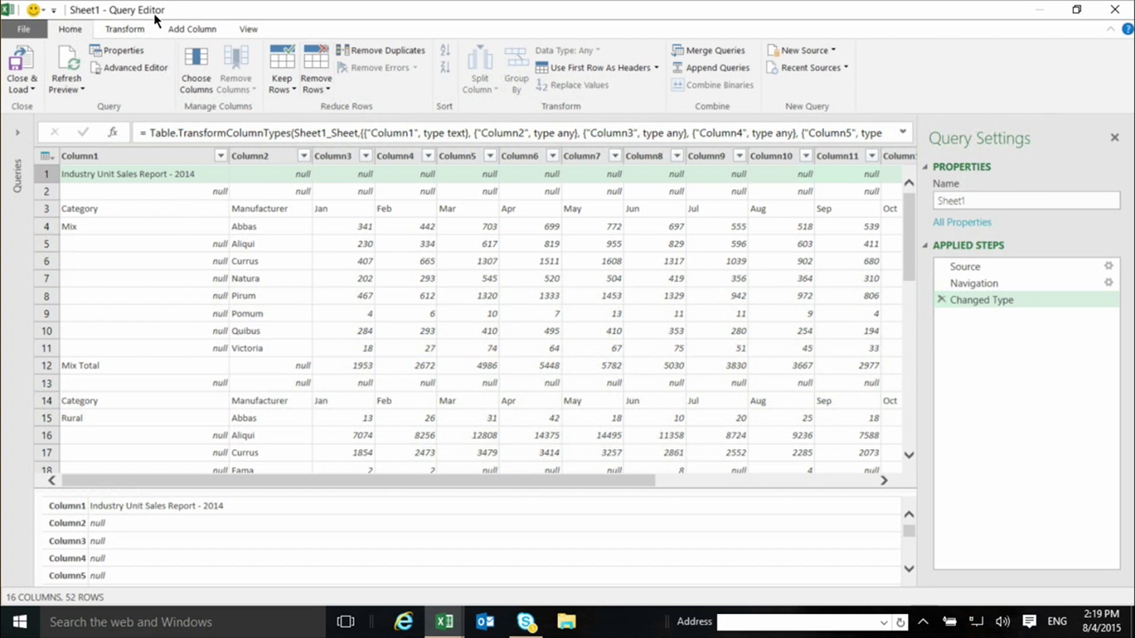
pyautogui.click(323, 90)
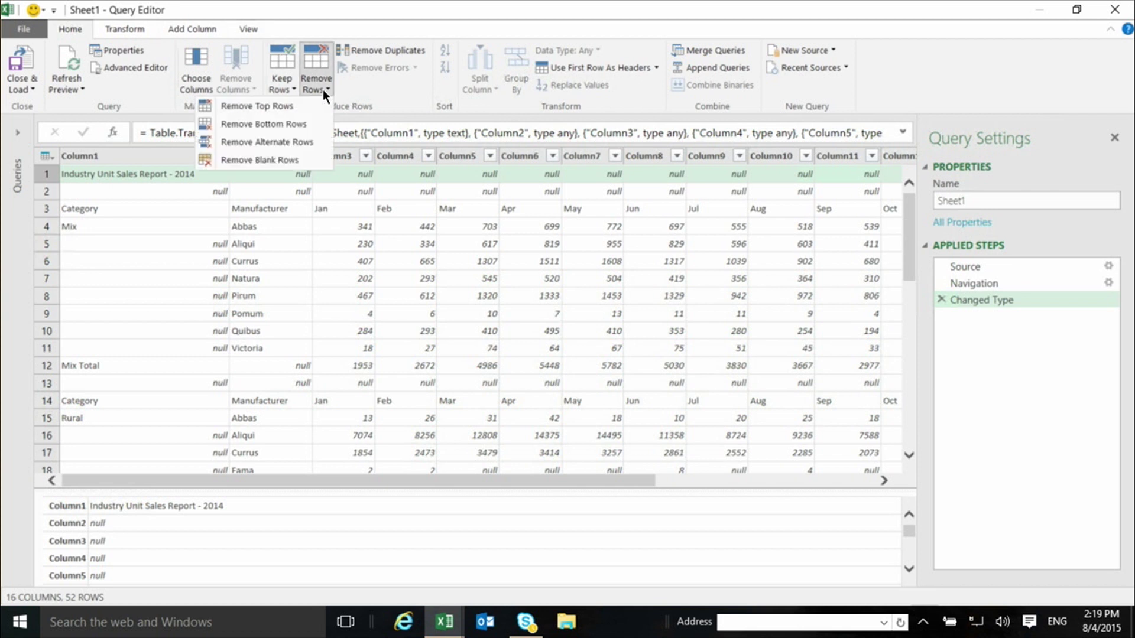
pyautogui.click(277, 103)
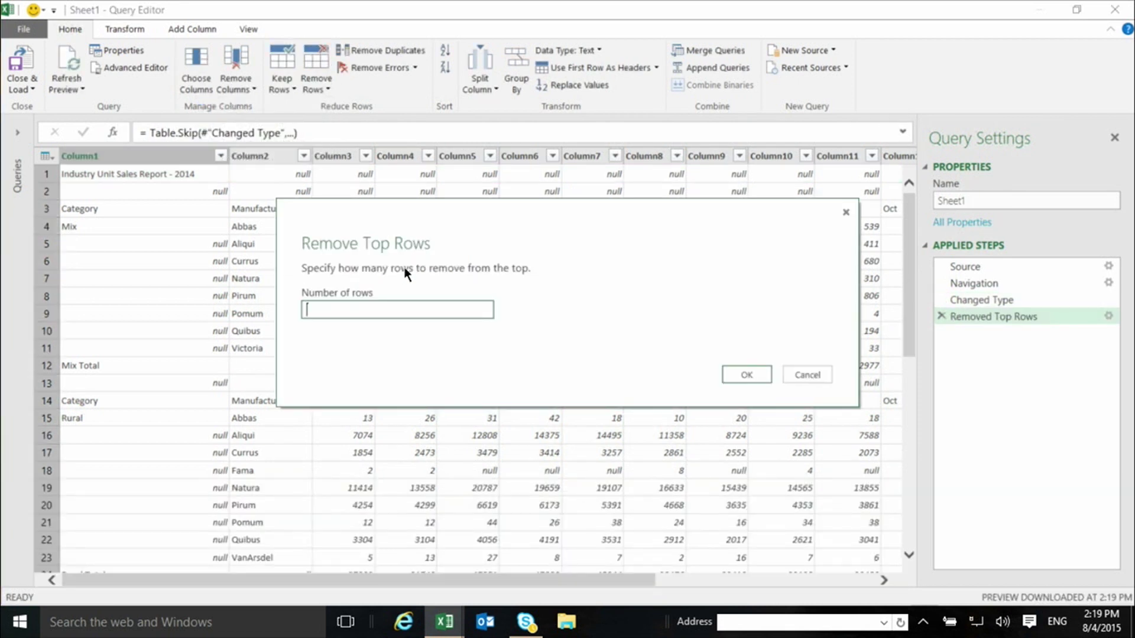
pyautogui.write('2')
pyautogui.click(752, 377)
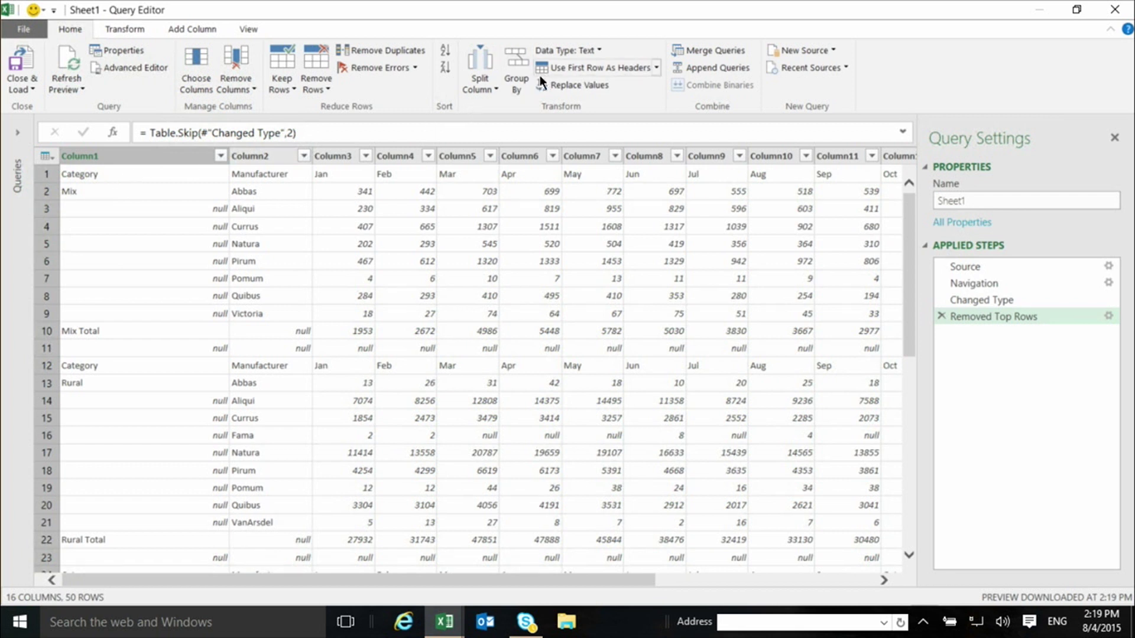
pyautogui.click(569, 67)
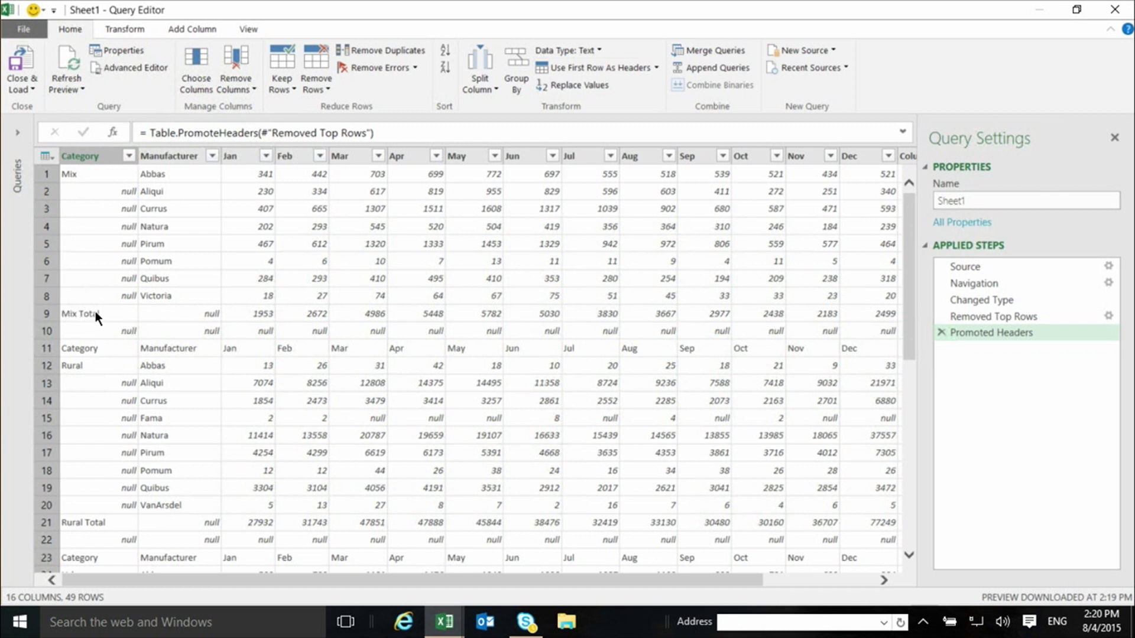
# - Try to filter the Category column to rows that do not contain "Total"
pyautogui.click(129, 156)
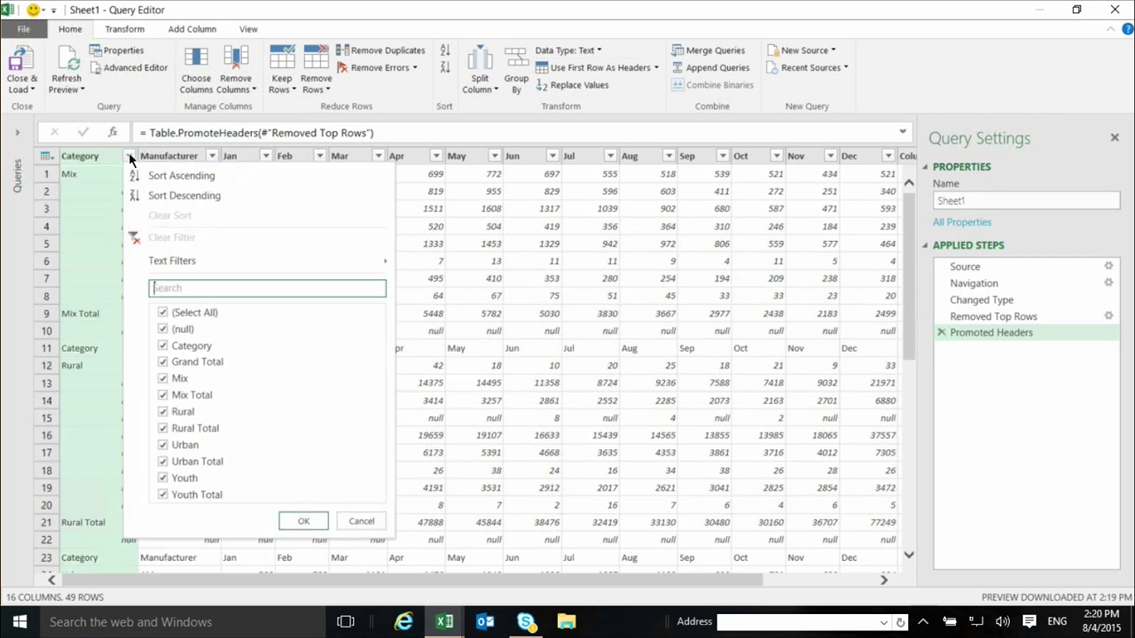
pyautogui.moveTo(214, 265)
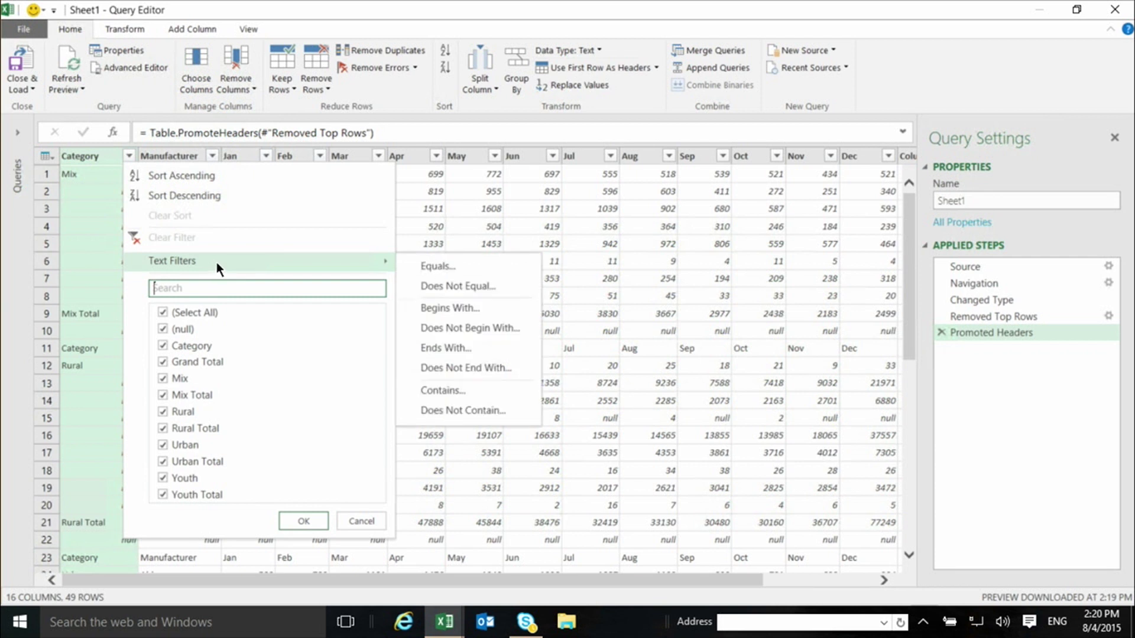
pyautogui.click(457, 408)
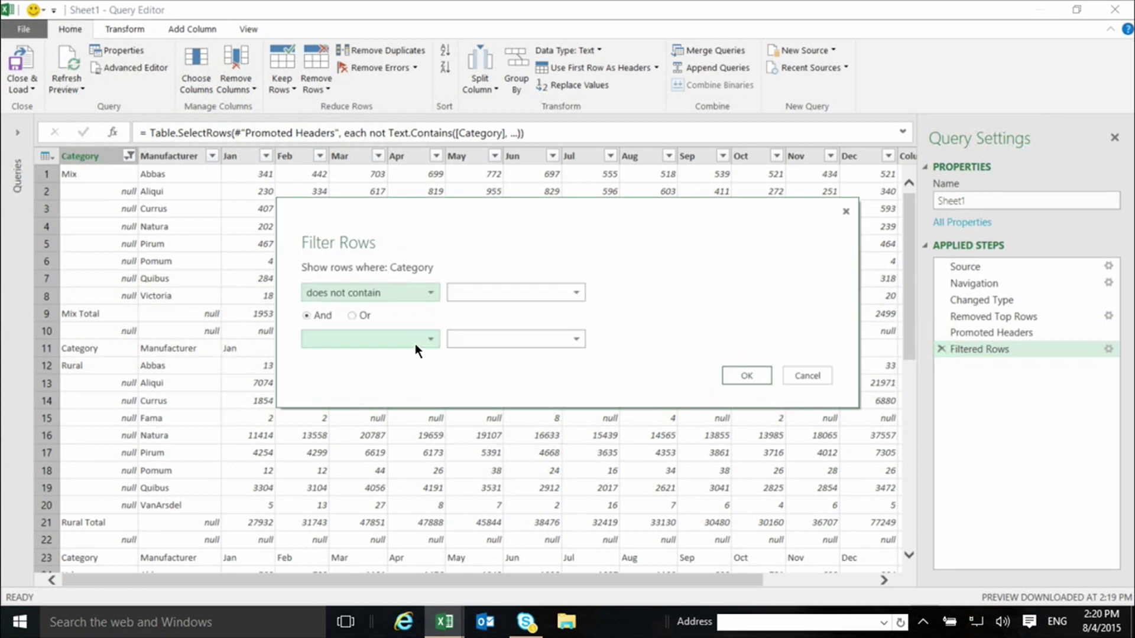
pyautogui.click(467, 292)
pyautogui.write('Tota')
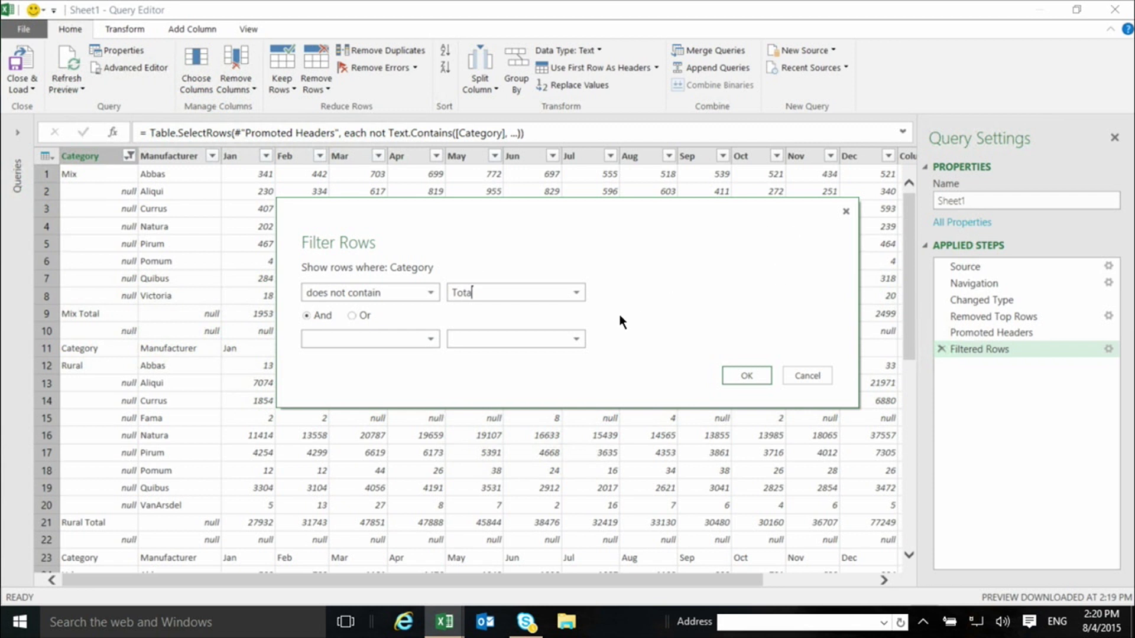
pyautogui.write('l')
pyautogui.click(742, 373)
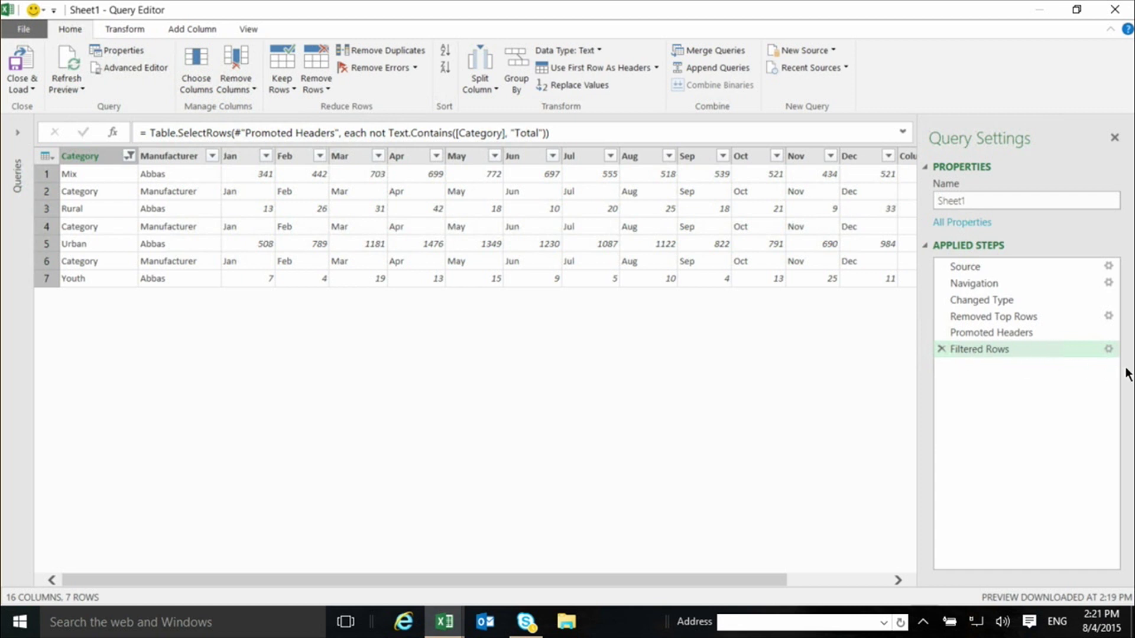
# - Review the settings of the Filtered Rows step, leave them as they are, and delete that step from the query
pyautogui.click(1107, 348)
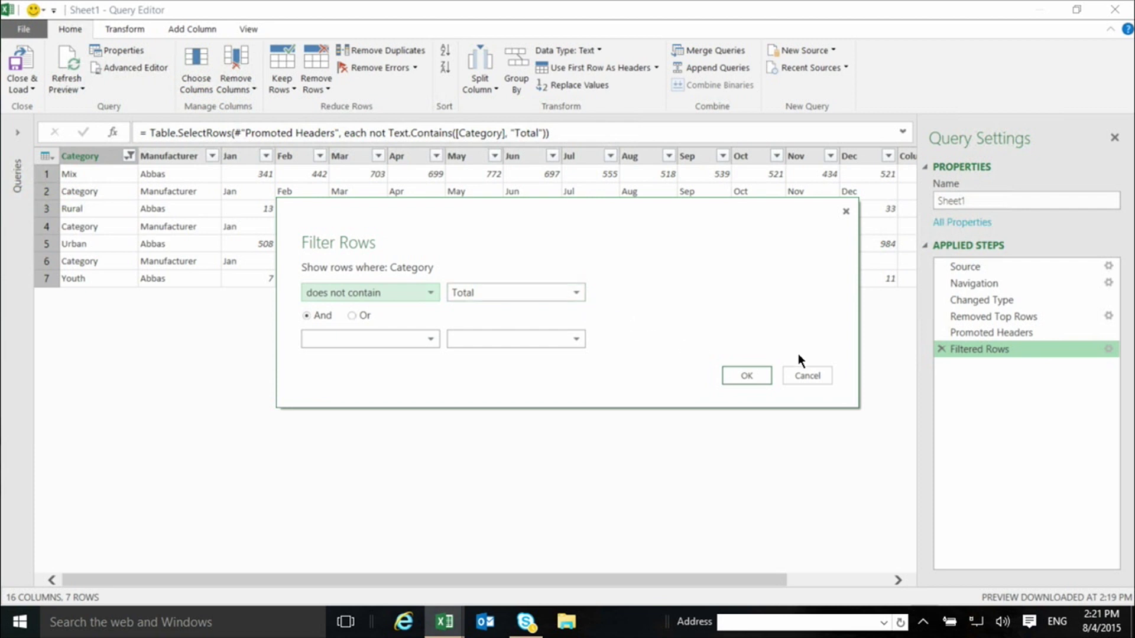
pyautogui.click(807, 376)
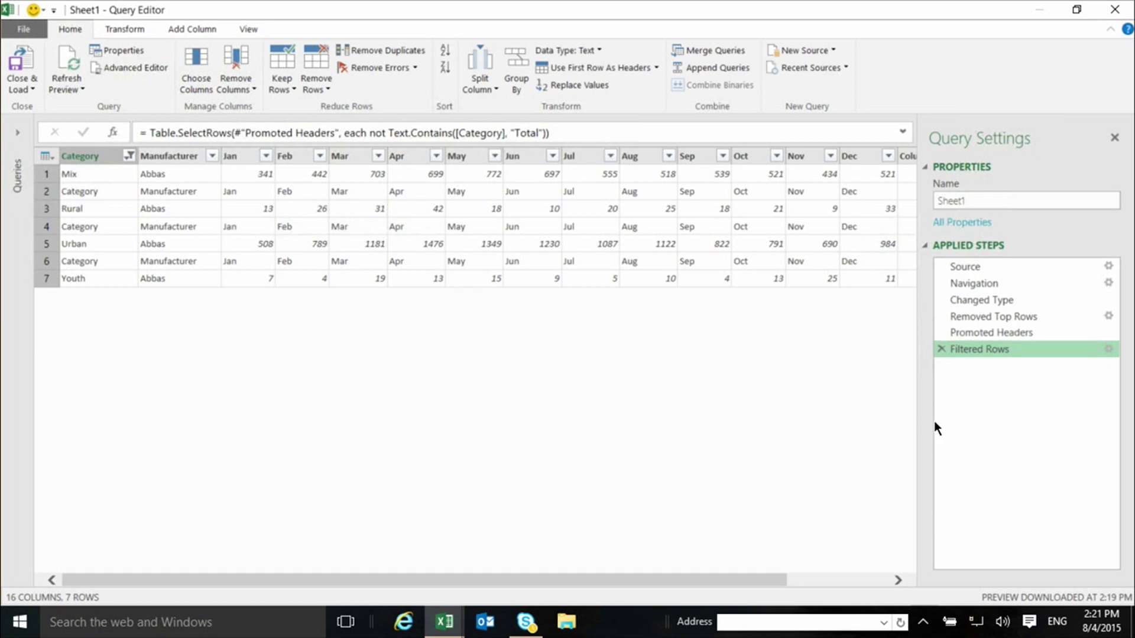
pyautogui.click(941, 349)
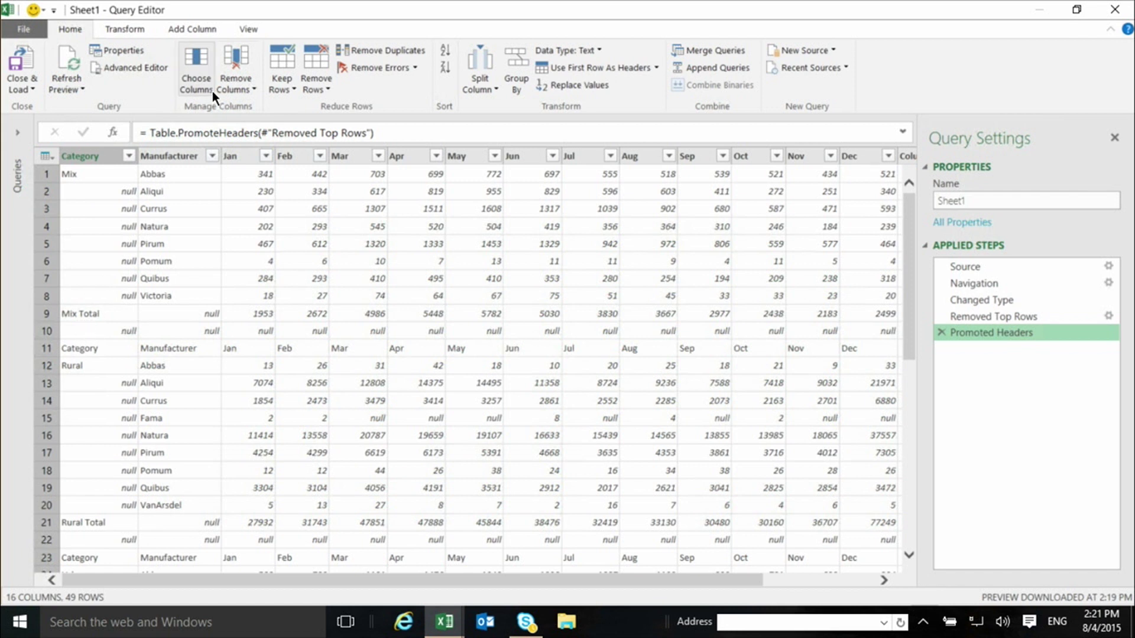
# - Fill the Category column down so that its null cells take the category name above them
pyautogui.click(141, 27)
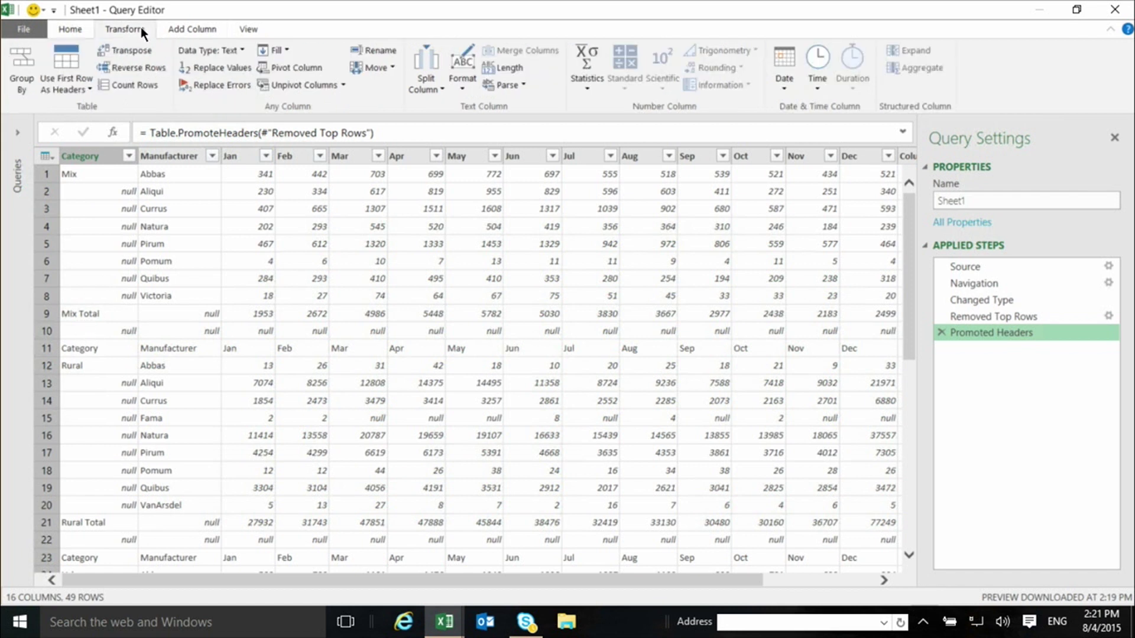
pyautogui.click(287, 50)
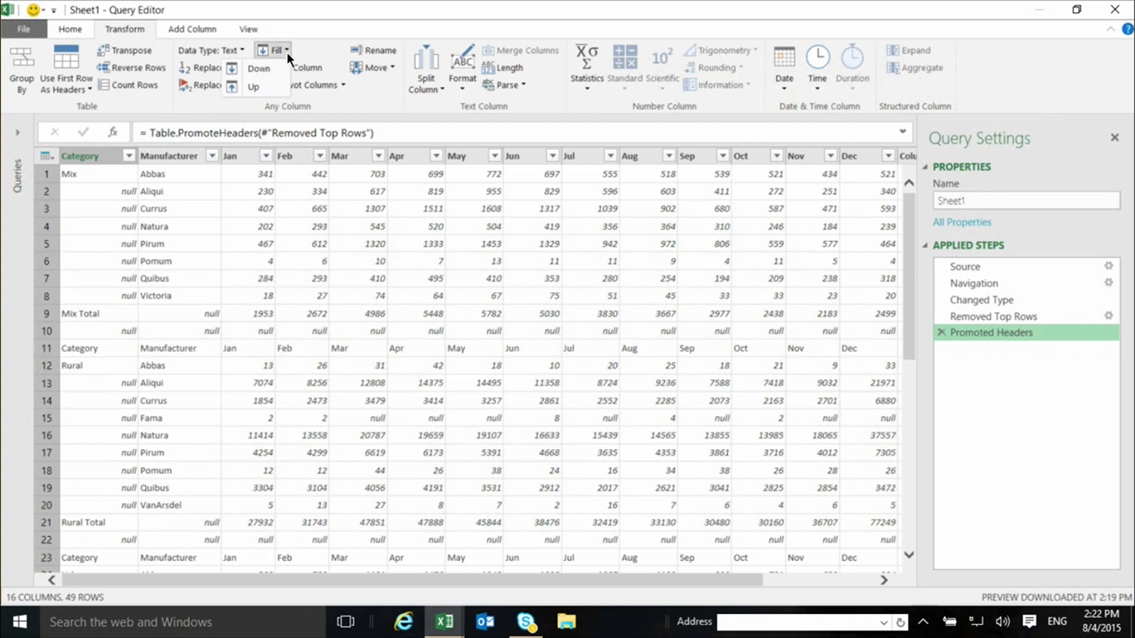
pyautogui.click(78, 161)
pyautogui.click(77, 161)
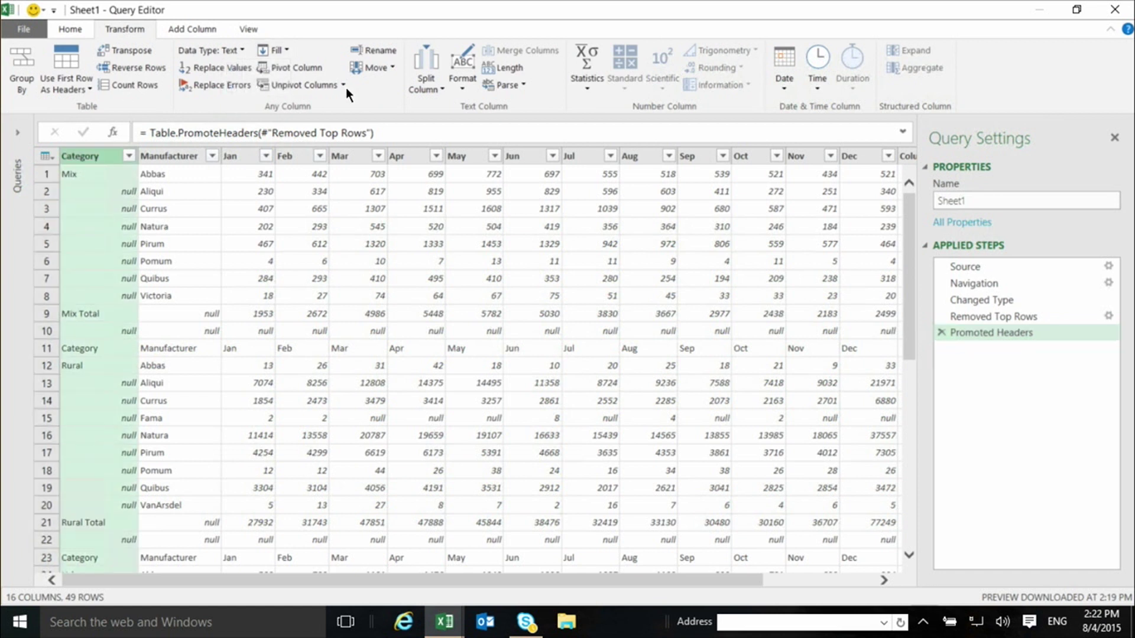
pyautogui.click(287, 50)
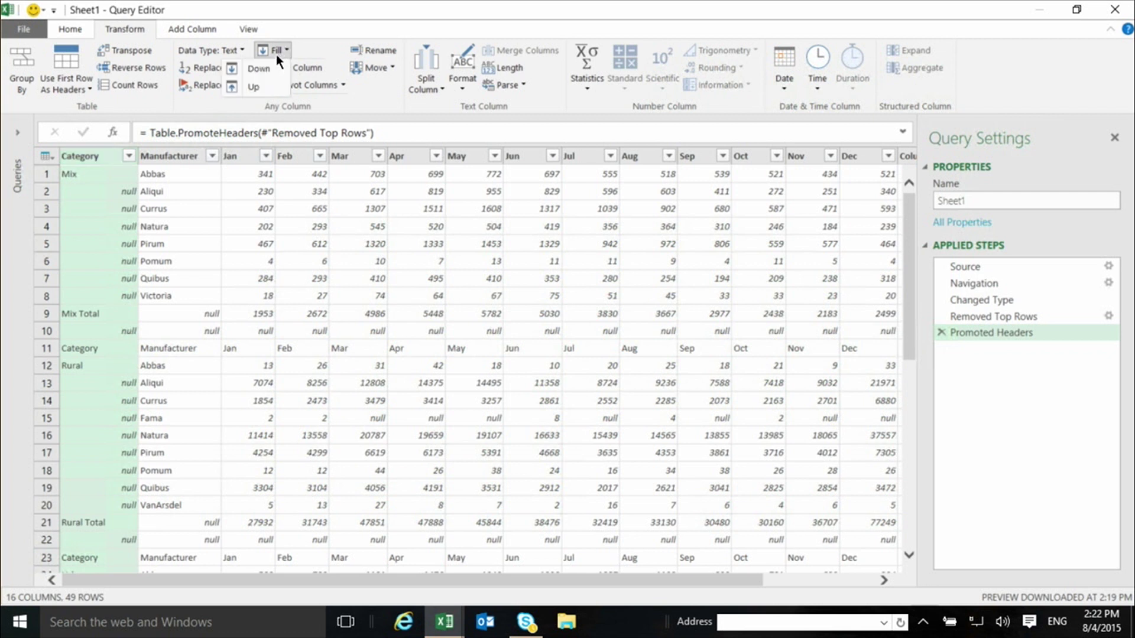
pyautogui.click(264, 67)
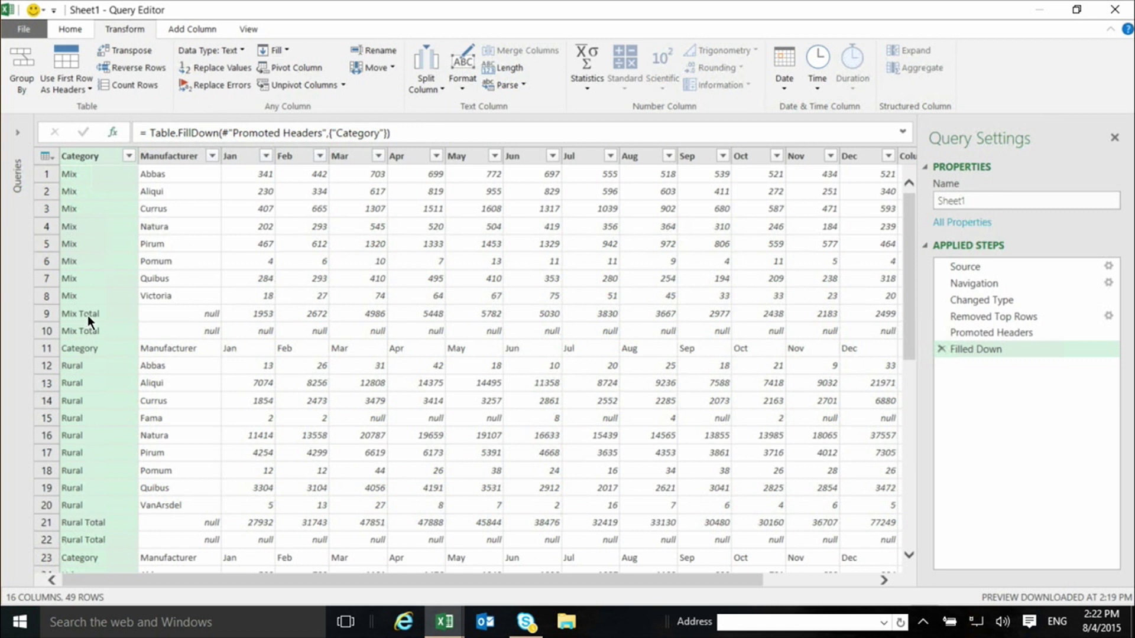
# - Filter the filled Category column to keep only rows that do not contain "Total"
pyautogui.click(129, 157)
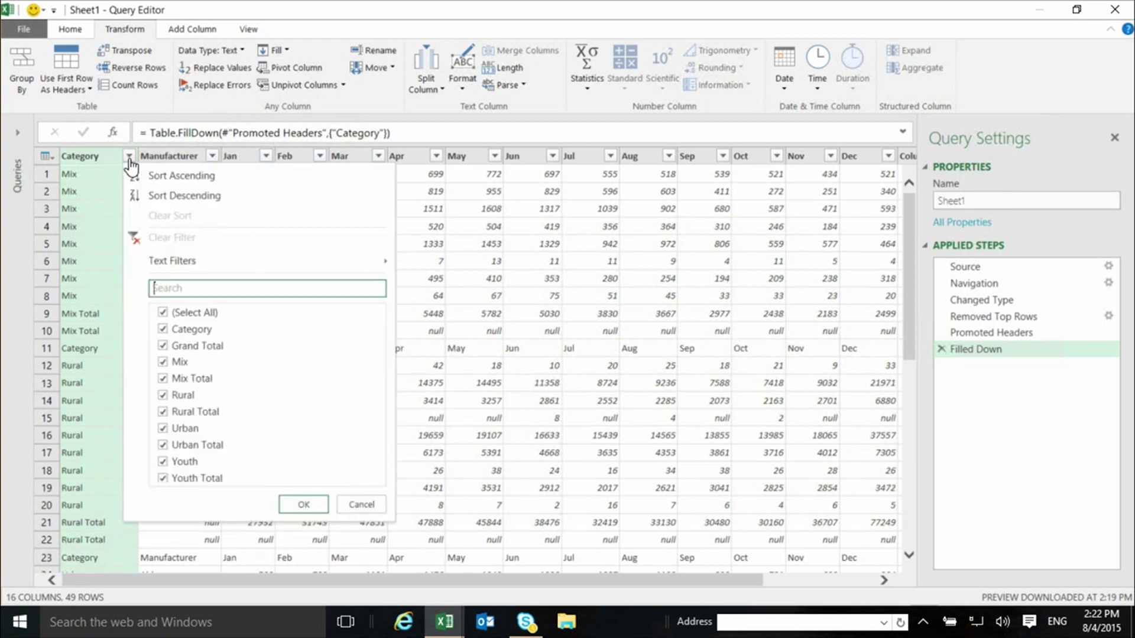
pyautogui.moveTo(191, 256)
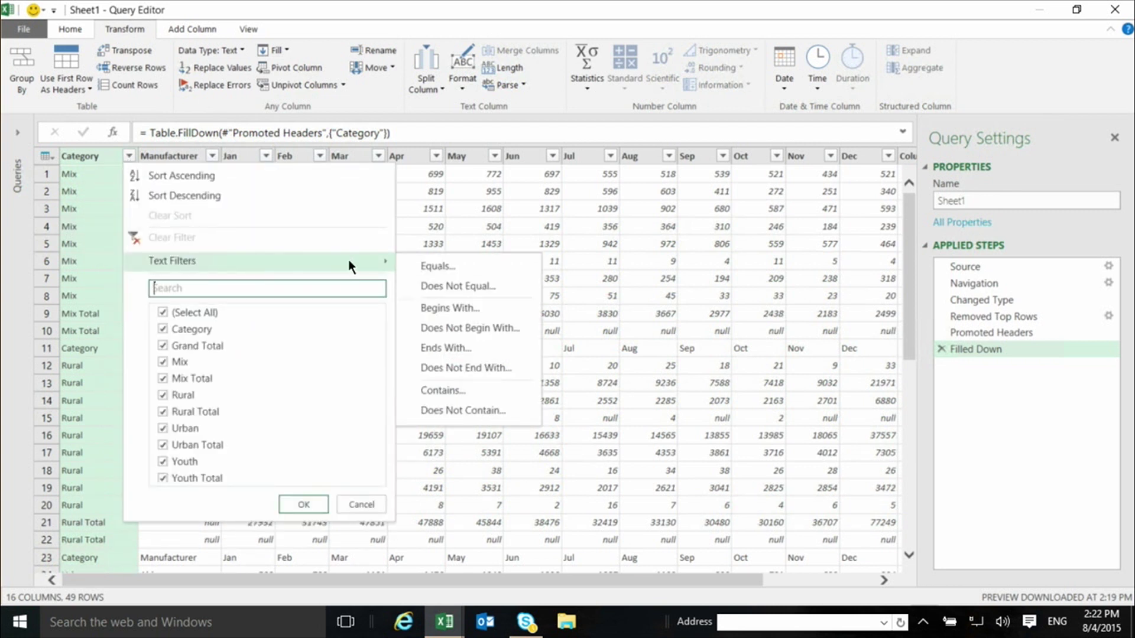
pyautogui.click(460, 409)
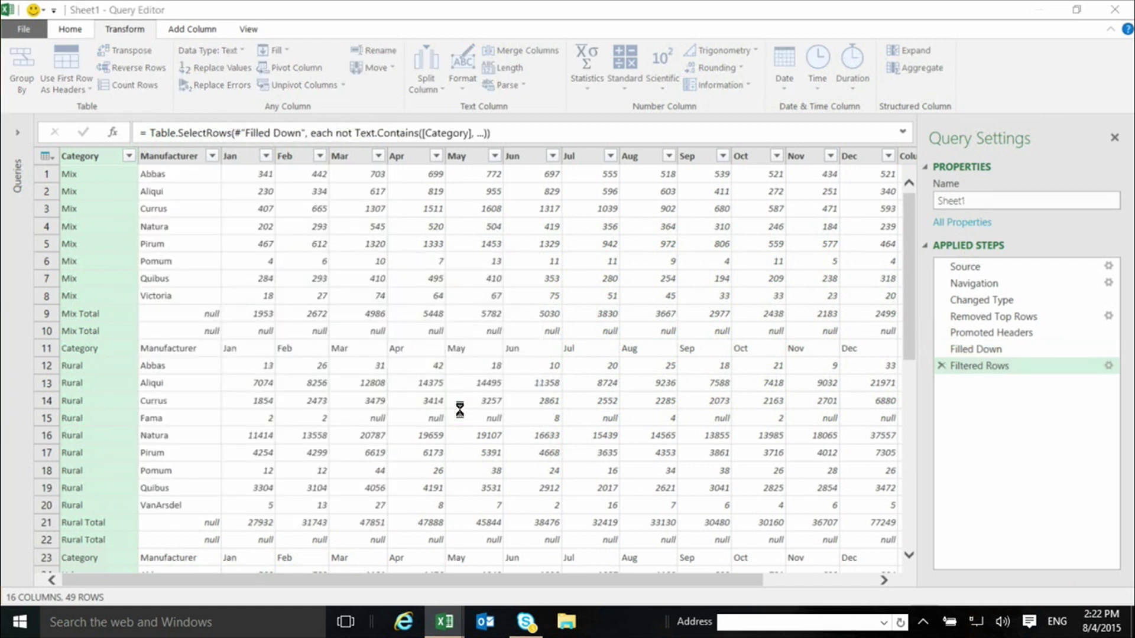
pyautogui.click(457, 297)
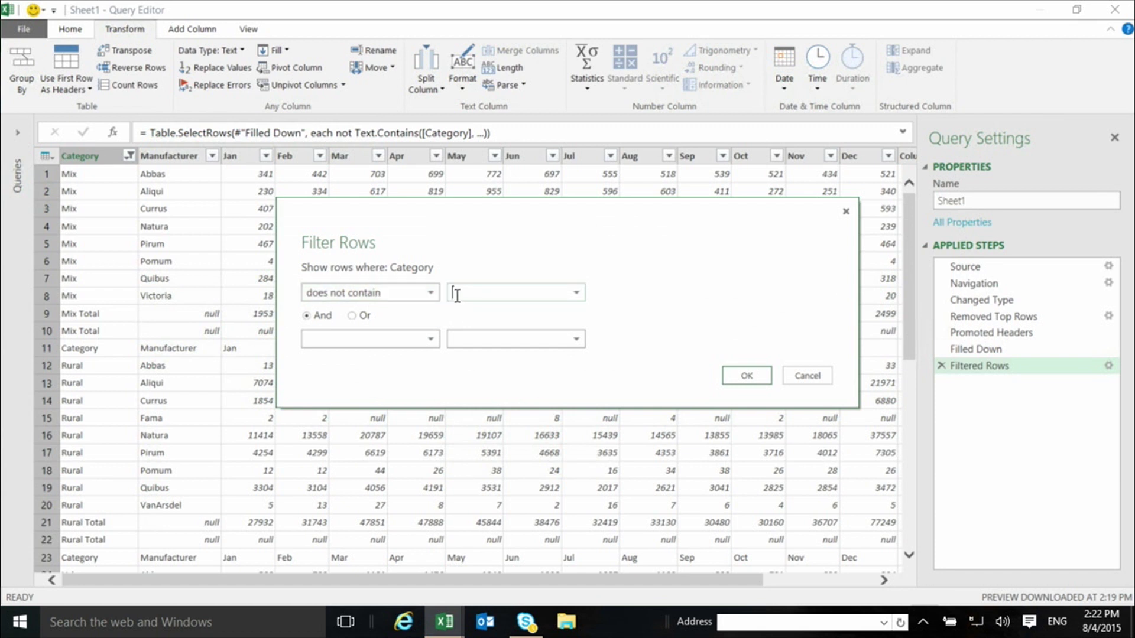
pyautogui.write('Total')
pyautogui.click(746, 376)
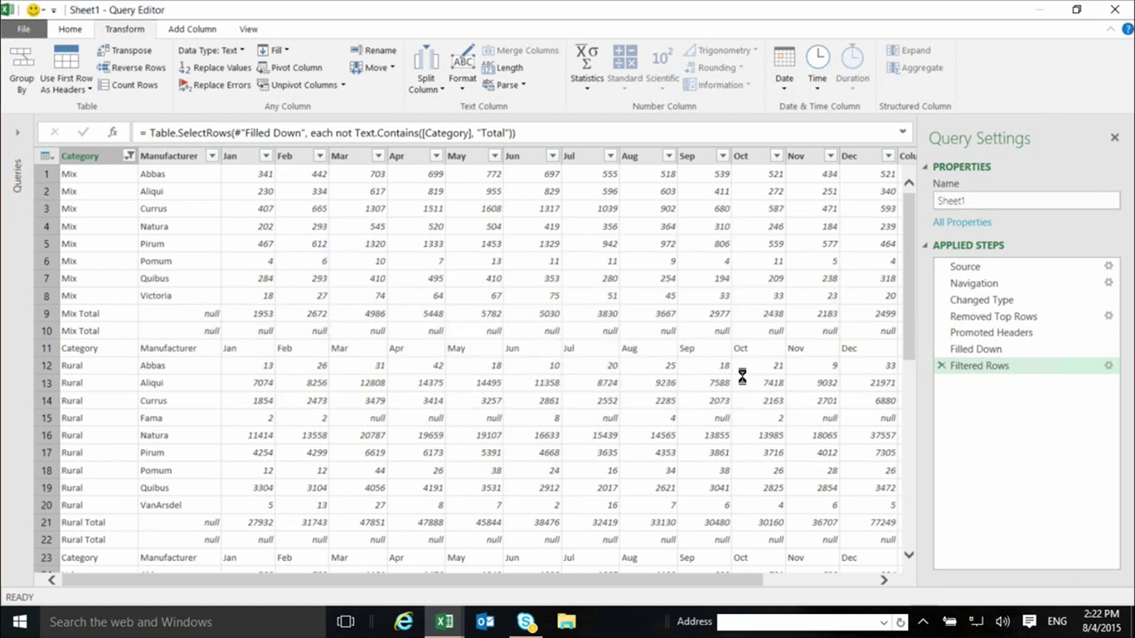
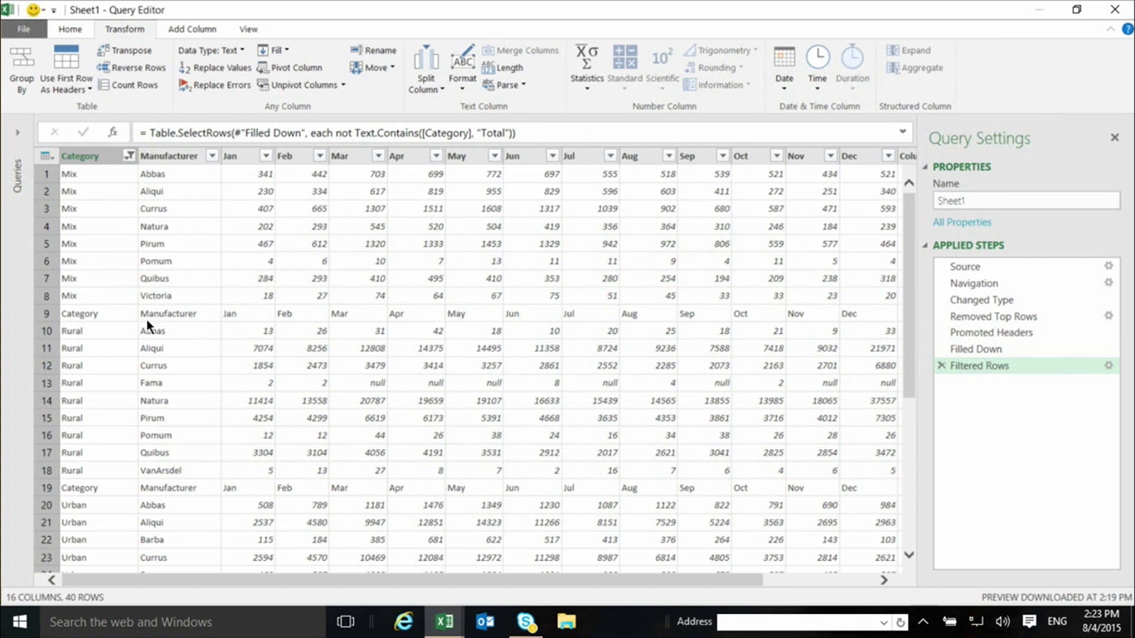
# - Filter the Category column to keep only rows that do not contain "Category", and check the remaining rows
pyautogui.click(130, 156)
pyautogui.moveTo(187, 263)
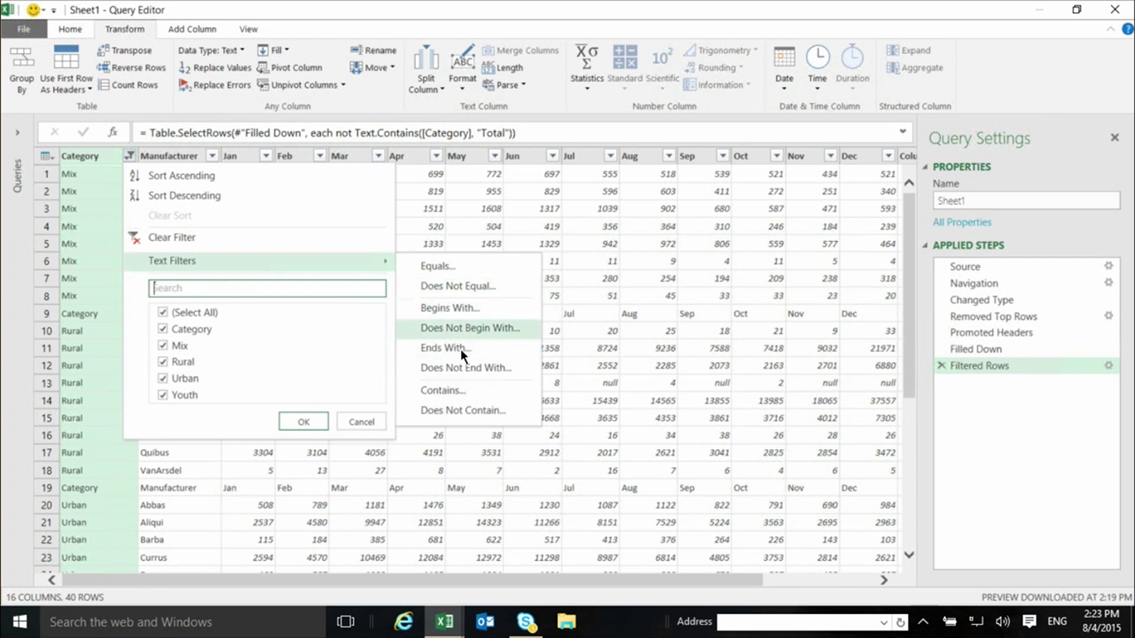
pyautogui.click(448, 409)
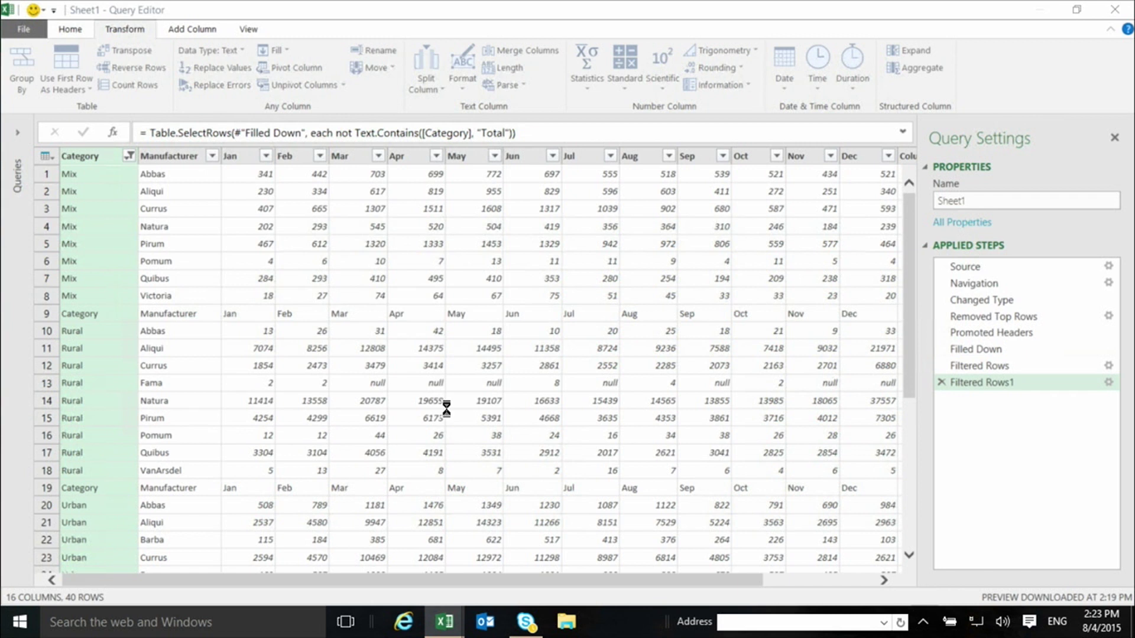
pyautogui.click(457, 294)
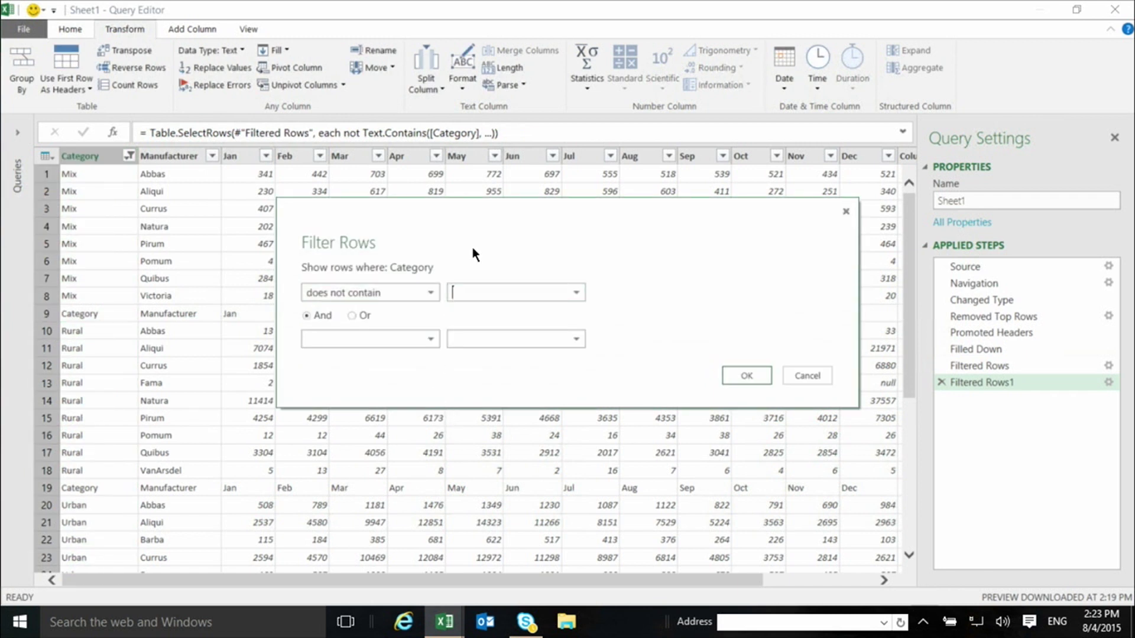
pyautogui.write('Category')
pyautogui.press('Return')
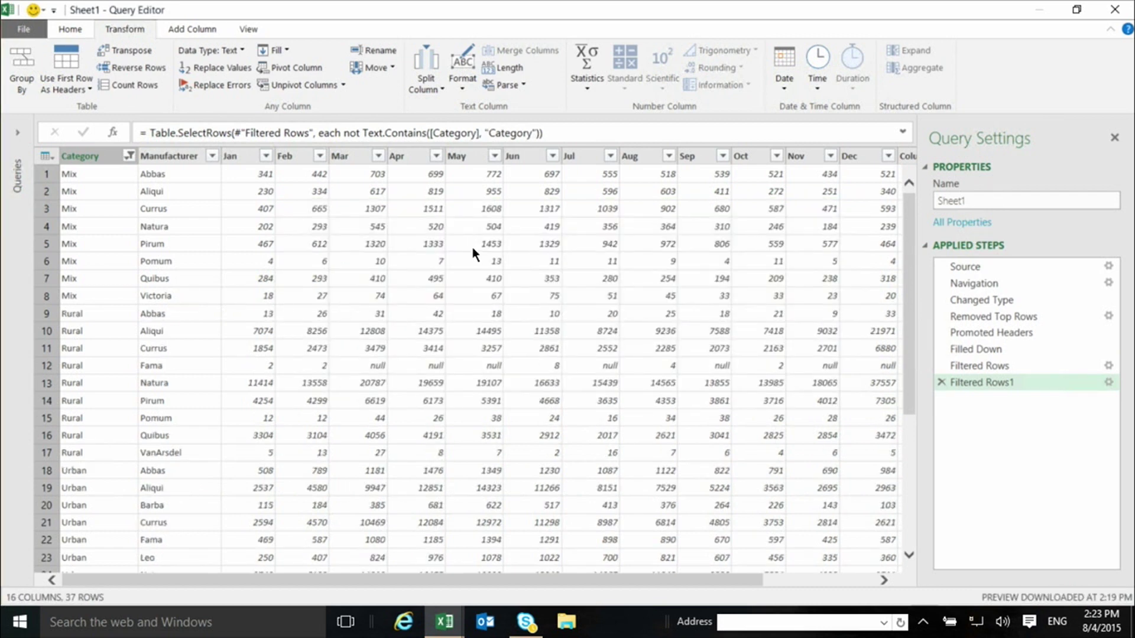
pyautogui.scroll(-5, 285, 353)
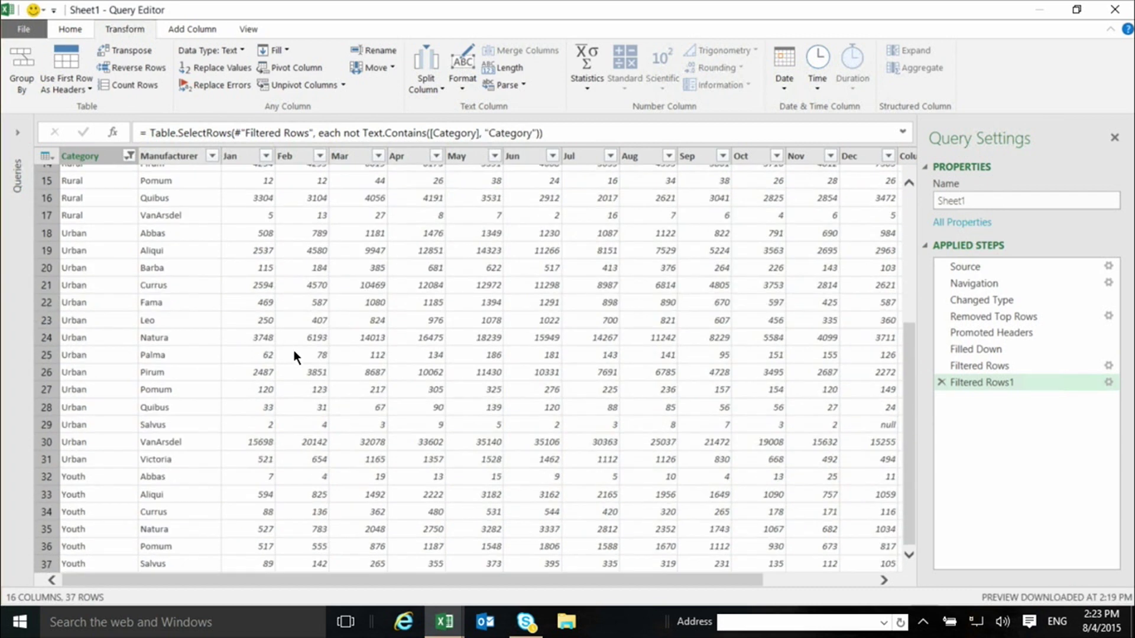
pyautogui.scroll(5, 292, 350)
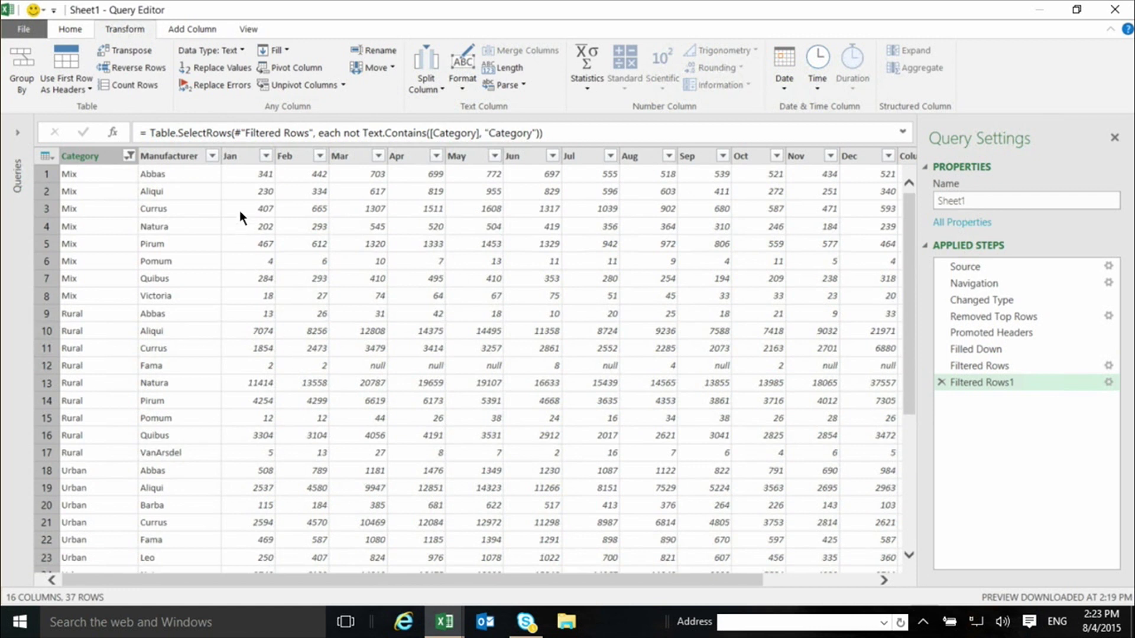
# - Remove the Column15 and 2014 Total columns from the query
pyautogui.click(238, 157)
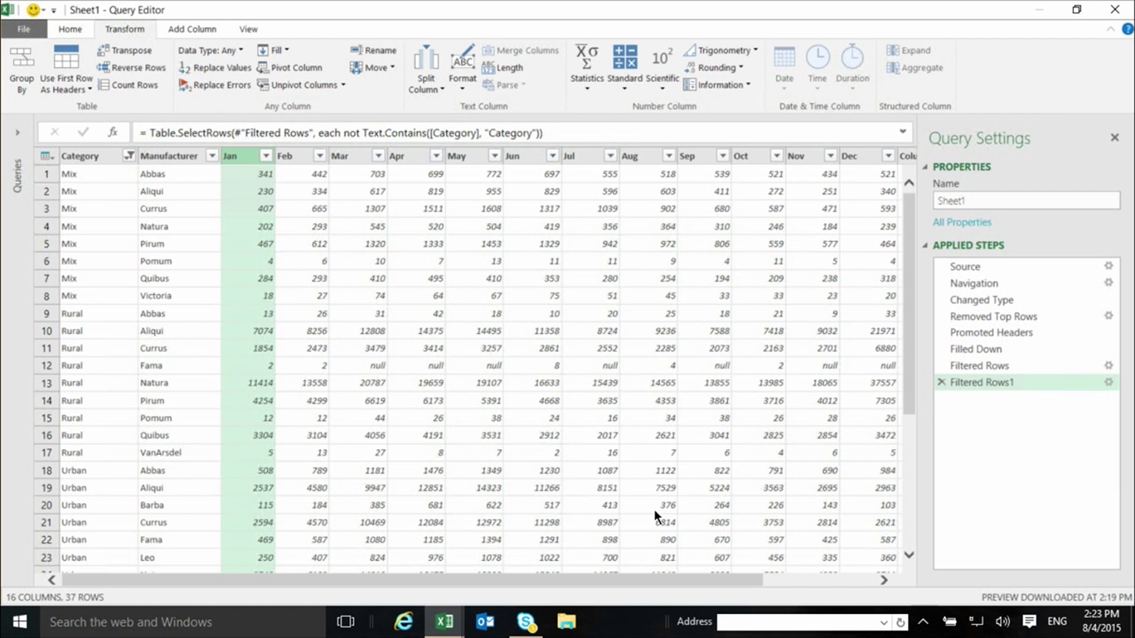
pyautogui.moveTo(629, 583); pyautogui.dragTo(750, 582)
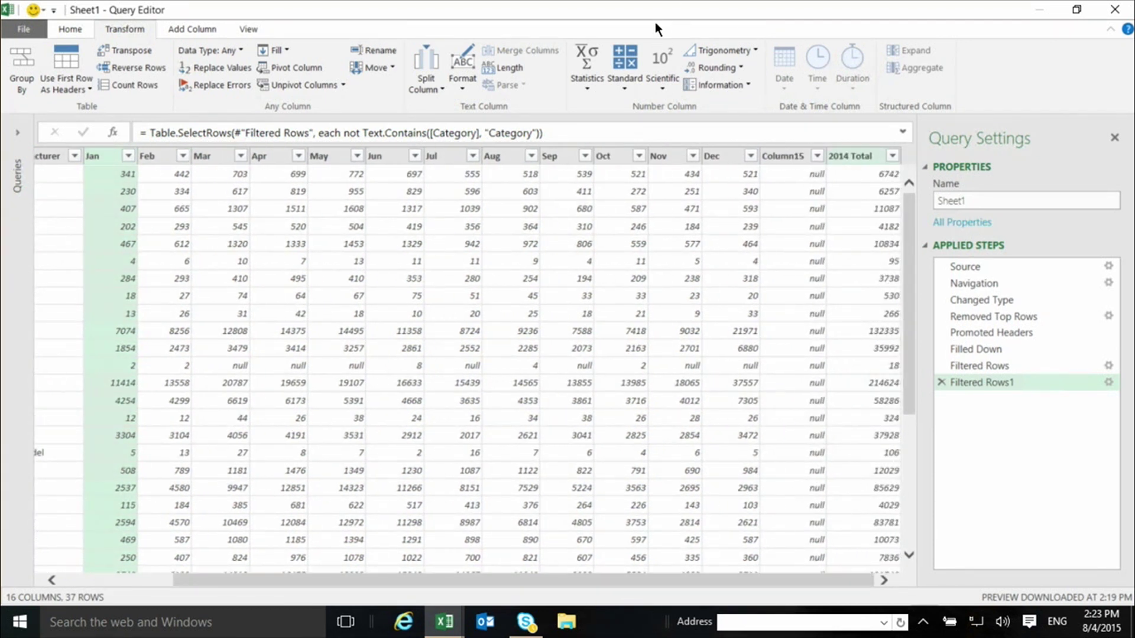
pyautogui.rightClick(774, 154)
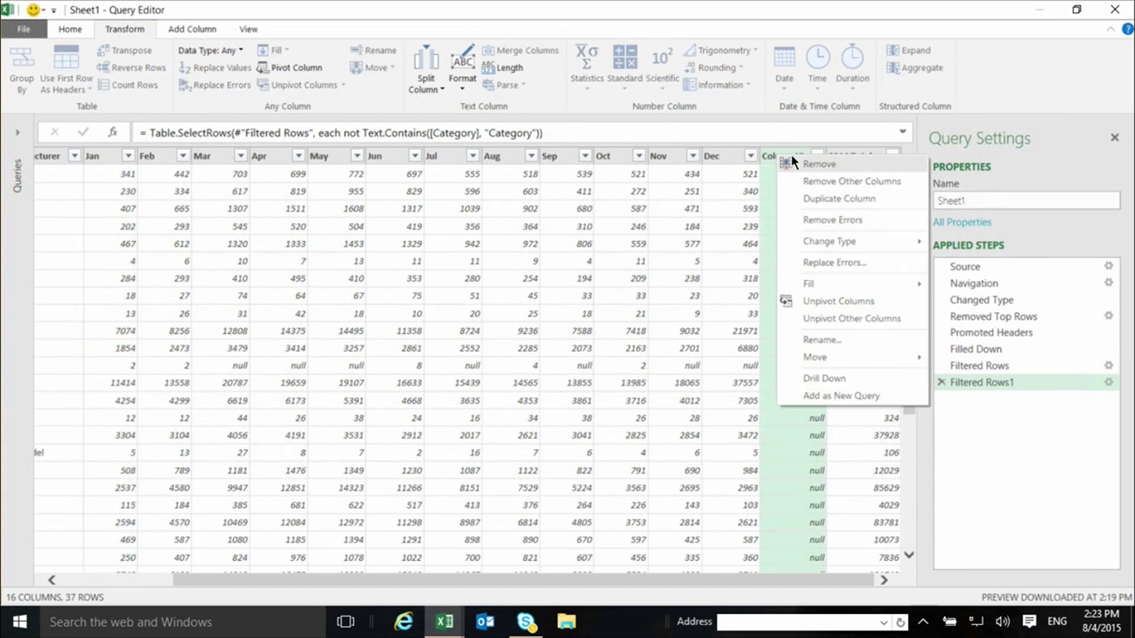
pyautogui.click(802, 158)
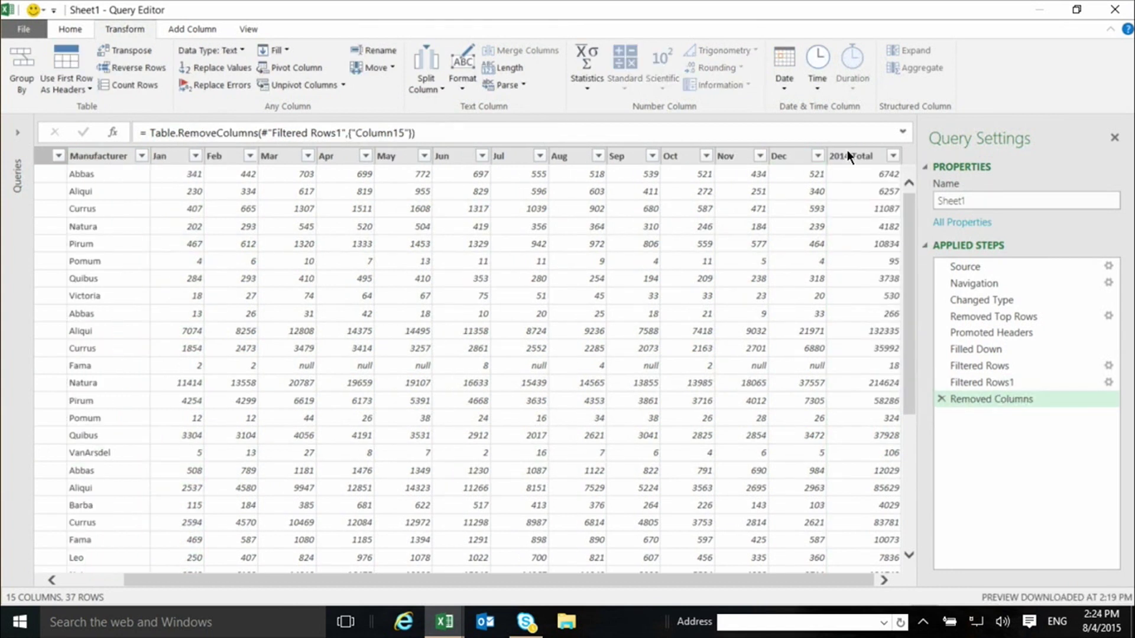
pyautogui.click(848, 153)
pyautogui.rightClick(848, 154)
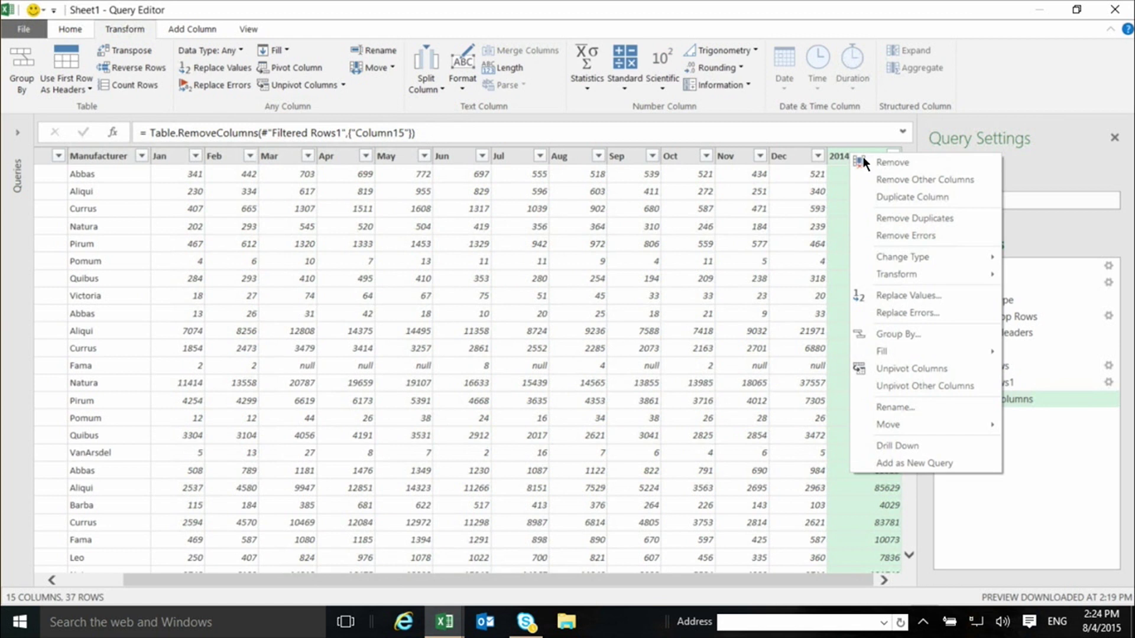
pyautogui.click(878, 161)
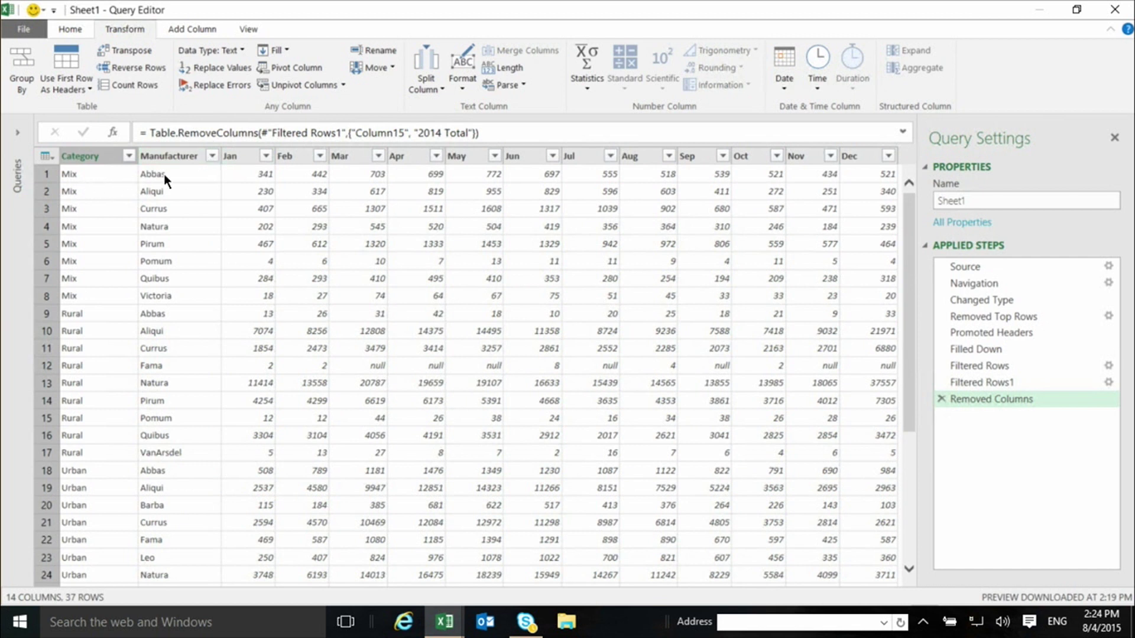
# - Unpivot the month columns from Jan through Dec
pyautogui.click(236, 158)
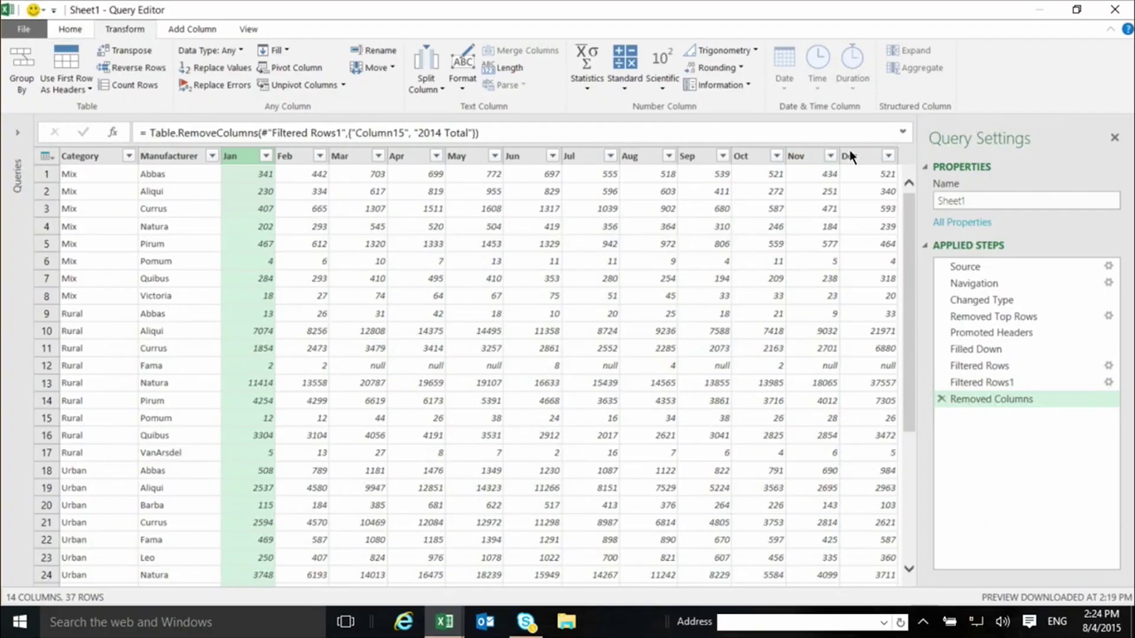
pyautogui.keyDown('shift'); pyautogui.click(852, 156); pyautogui.keyUp('shift')
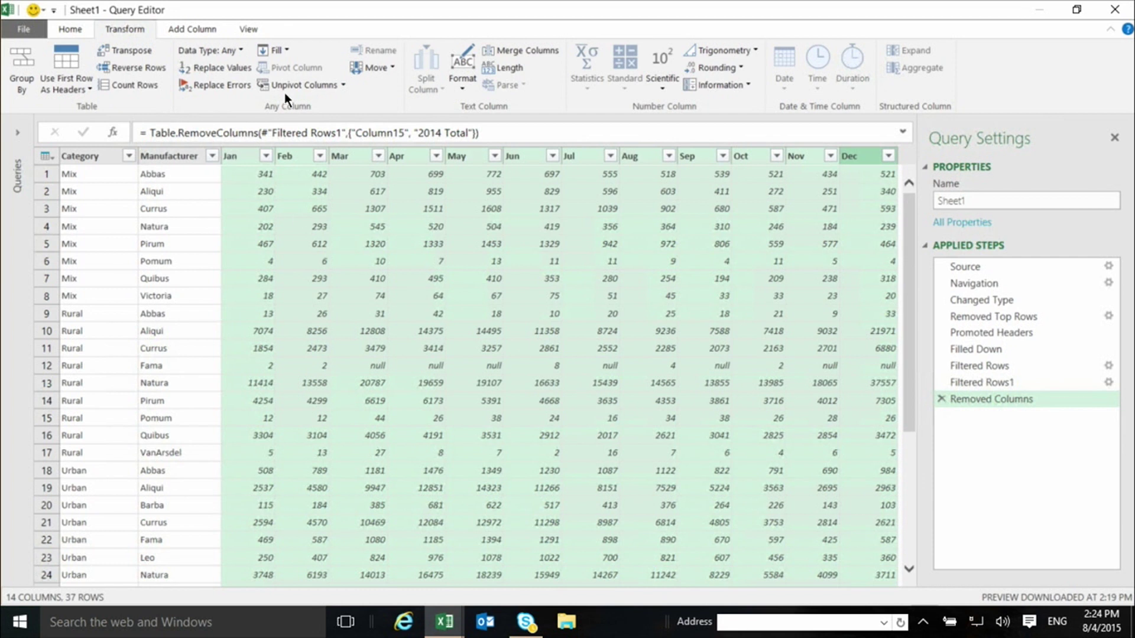
pyautogui.click(343, 84)
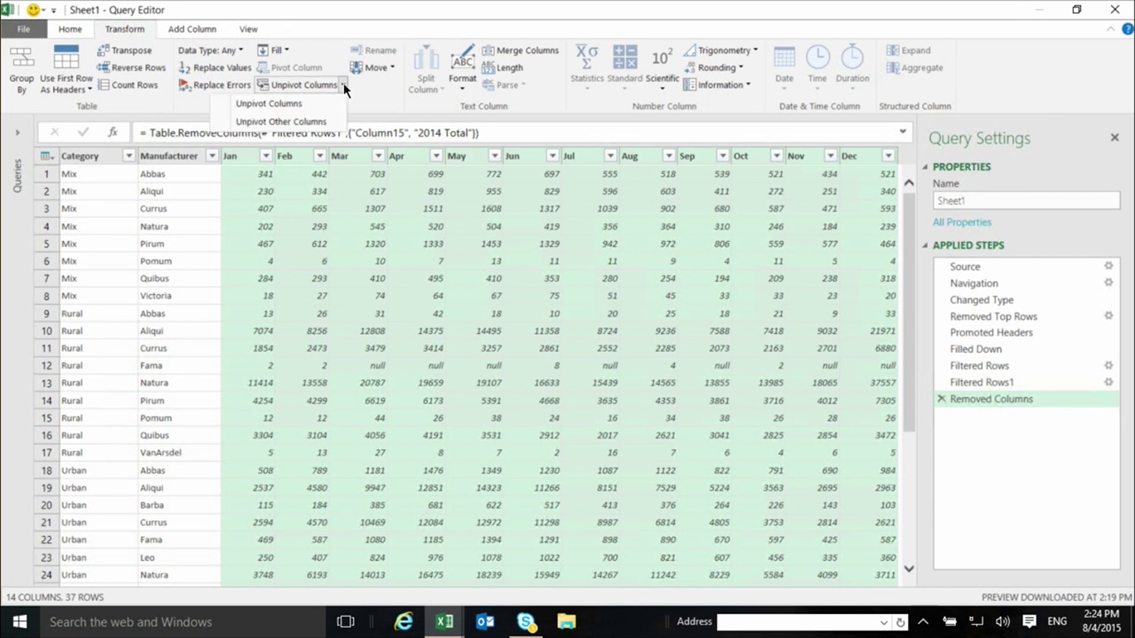
pyautogui.click(296, 104)
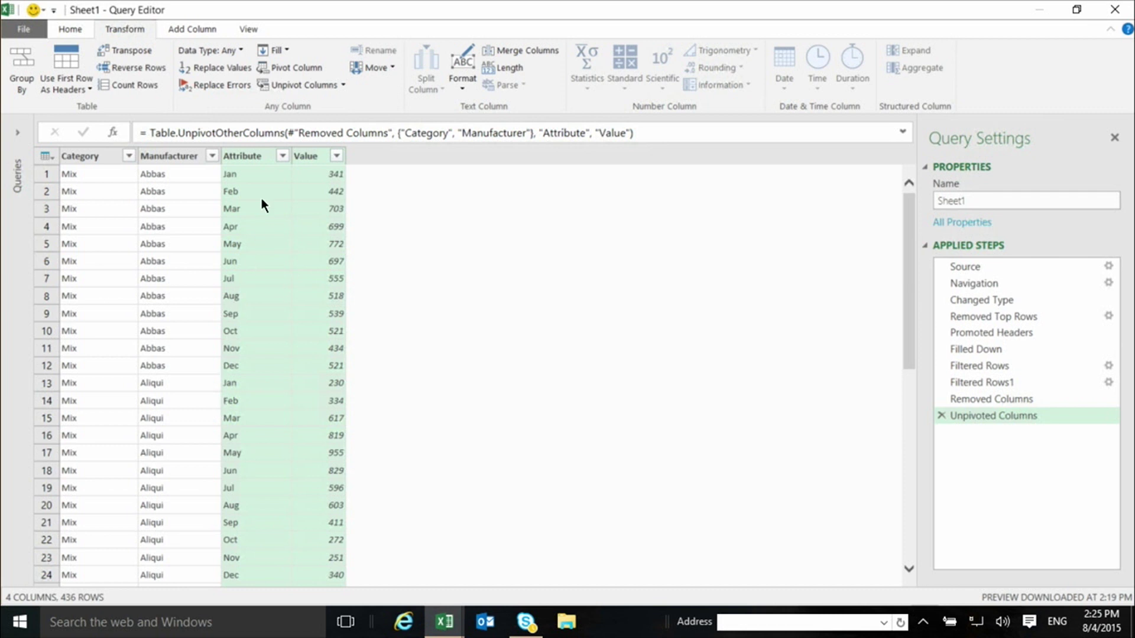
# - Rename the Attribute column as Month and the Value column as Sales
pyautogui.doubleClick(249, 154)
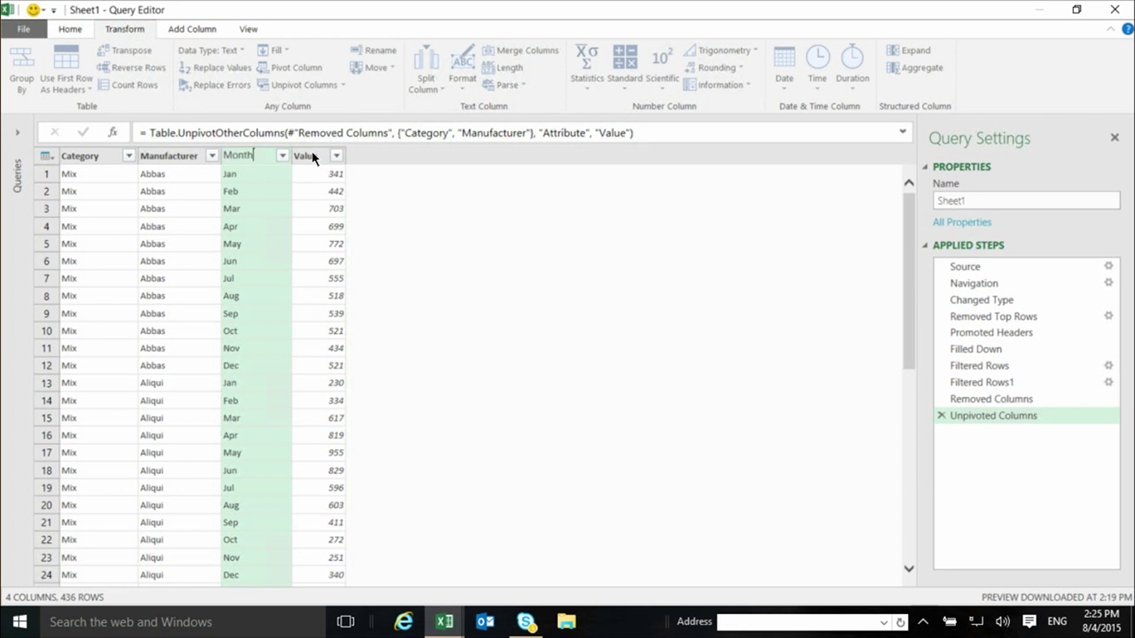
pyautogui.press('Return')
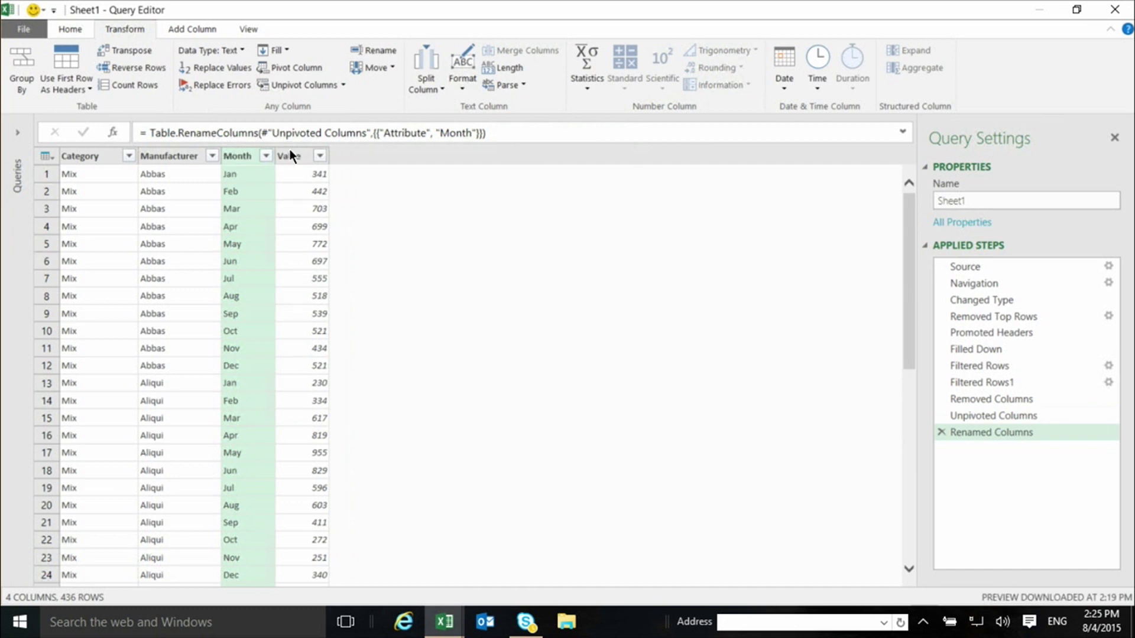
pyautogui.doubleClick(291, 155)
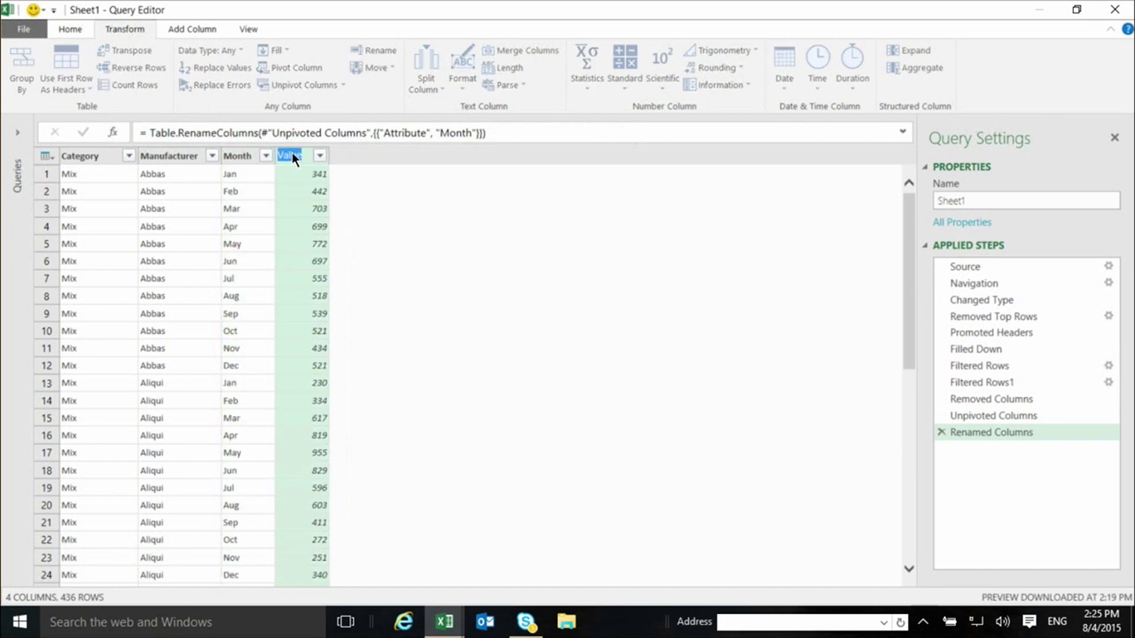
pyautogui.write('Sales')
pyautogui.press('Return')
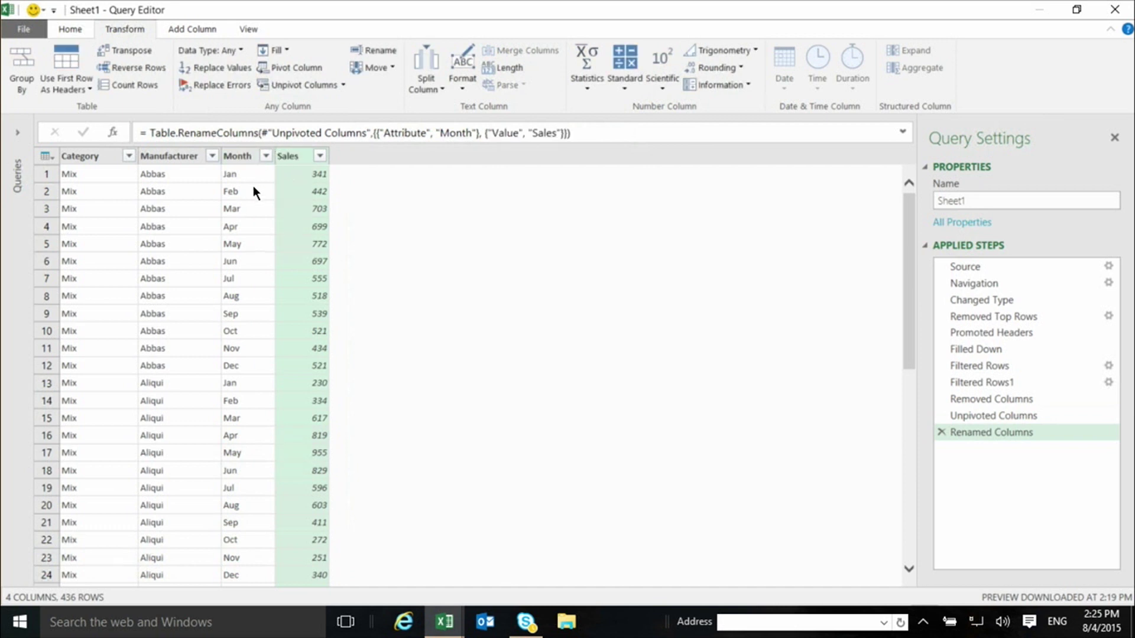
# - Close the query and load it as a table on a new worksheet, without adding the data to the Data Model
pyautogui.click(63, 29)
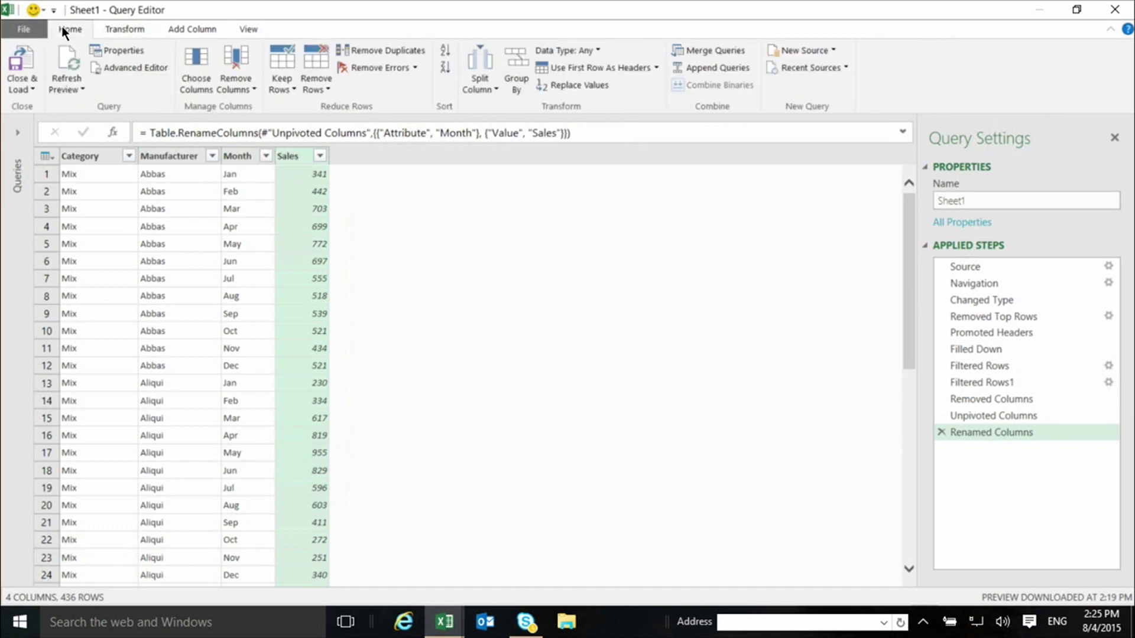
pyautogui.click(27, 87)
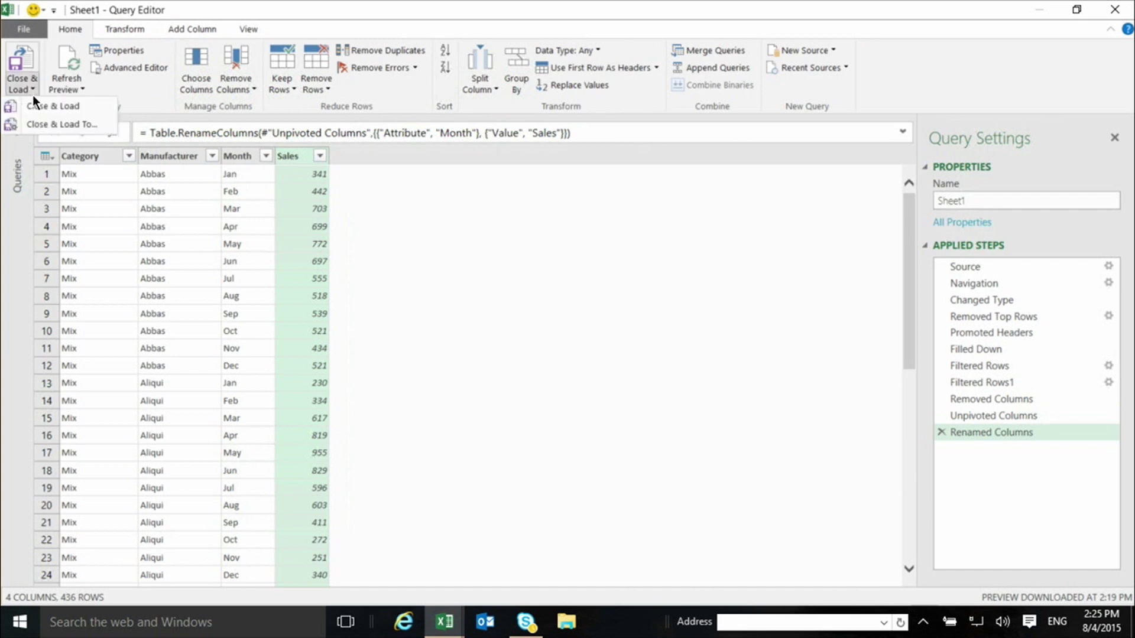
pyautogui.click(45, 124)
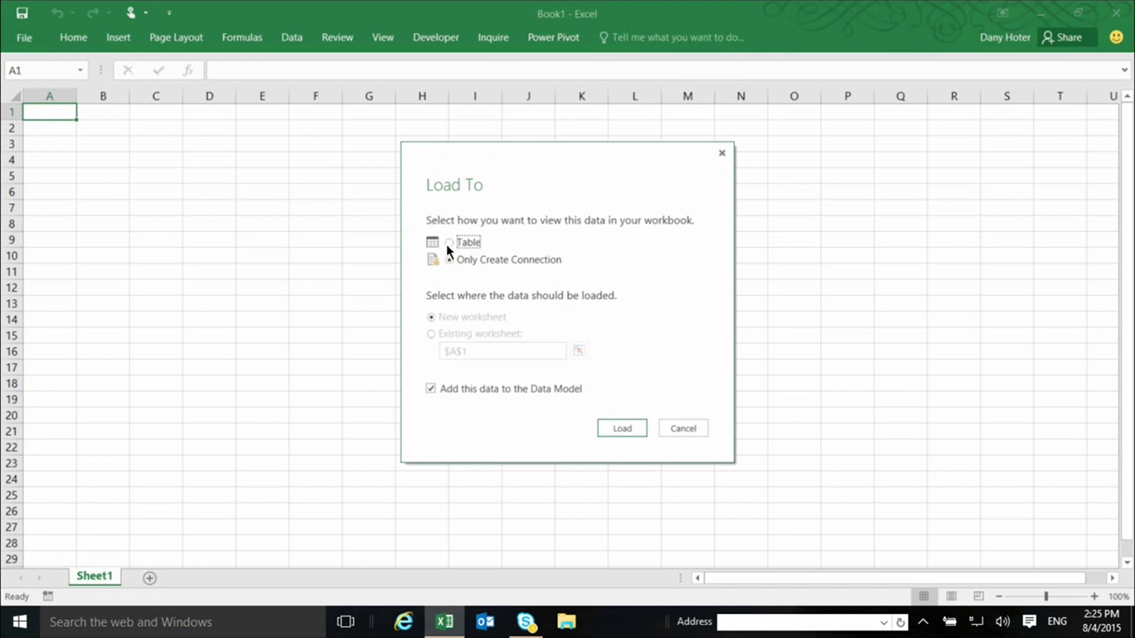
pyautogui.click(449, 243)
pyautogui.click(431, 388)
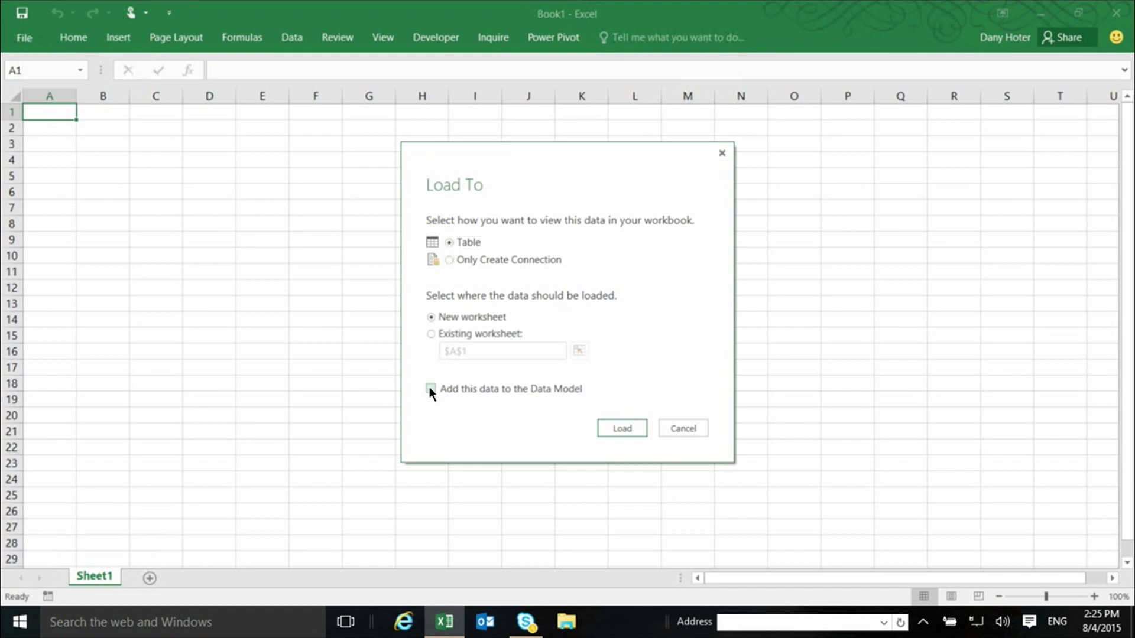
pyautogui.click(611, 430)
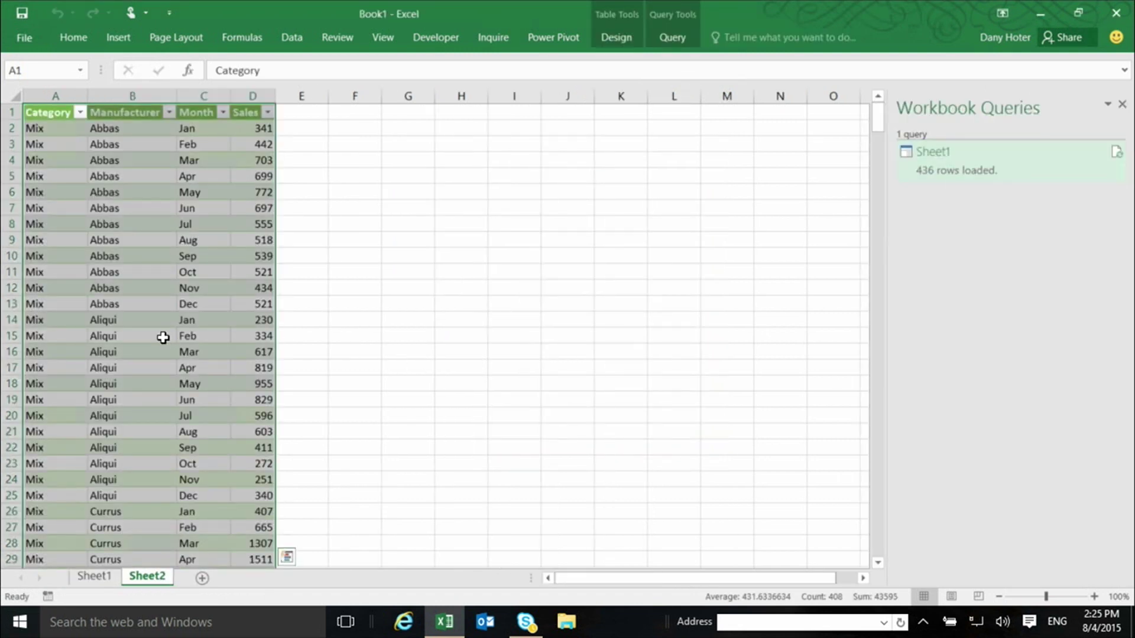
# - Look through the loaded table down to its last row and return to the header row
pyautogui.scroll(-14, 163, 338)
pyautogui.scroll(-6, 163, 341)
pyautogui.hotkey('ctrl', 'Down')
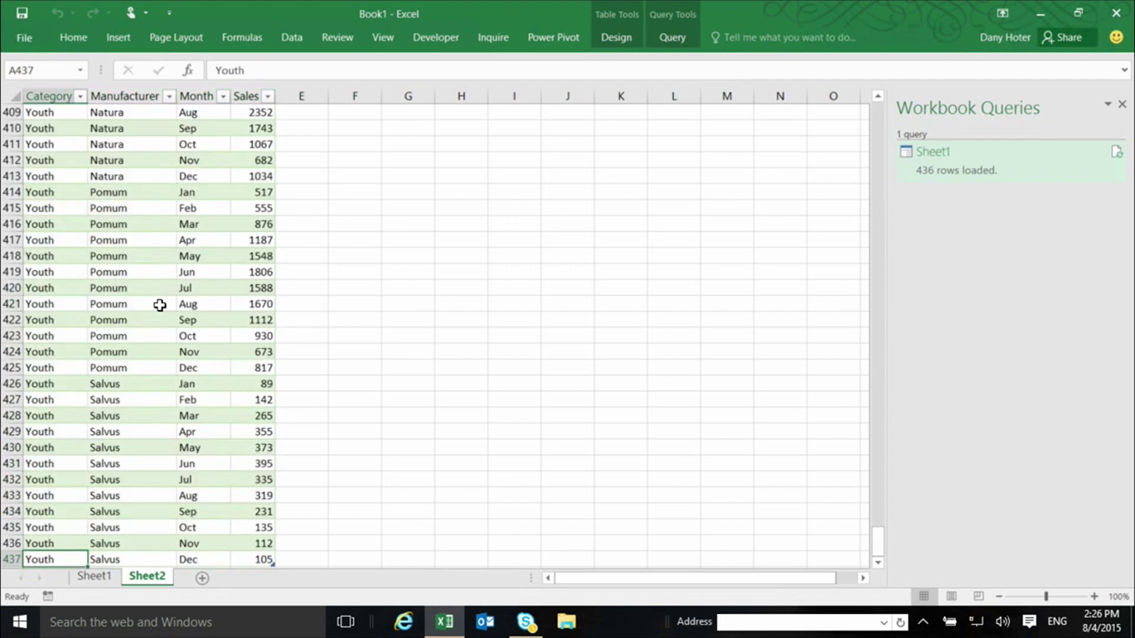
pyautogui.hotkey('ctrl', 'Up')
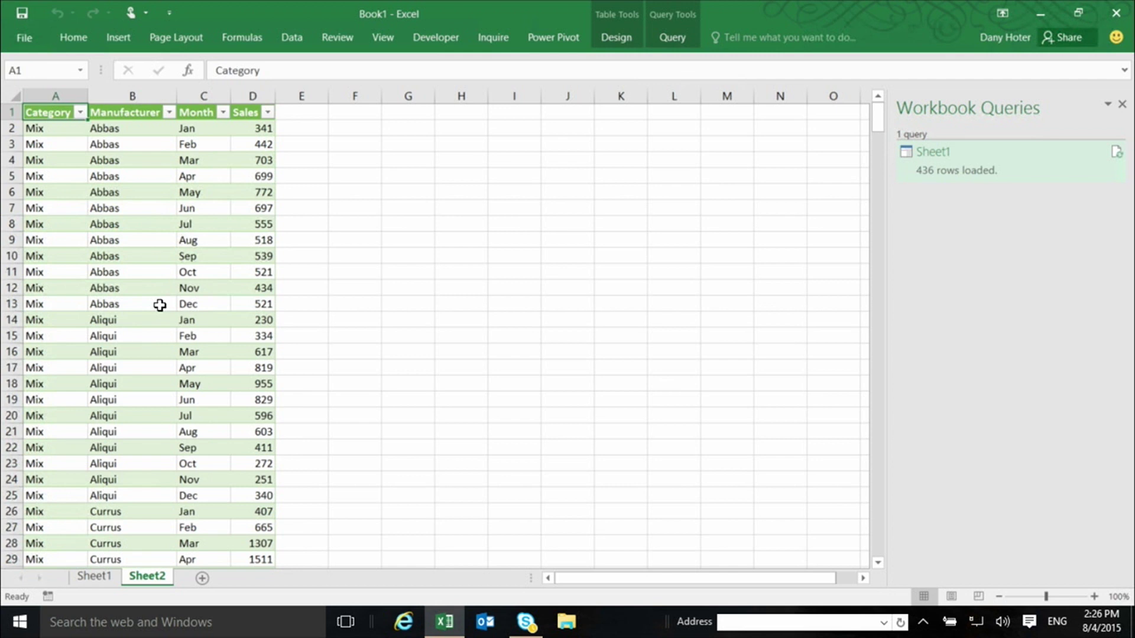
# - Open the workbook "7 - Report in Excel.xlsx" to view the original report, and return to the Book1 workbook
pyautogui.click(23, 37)
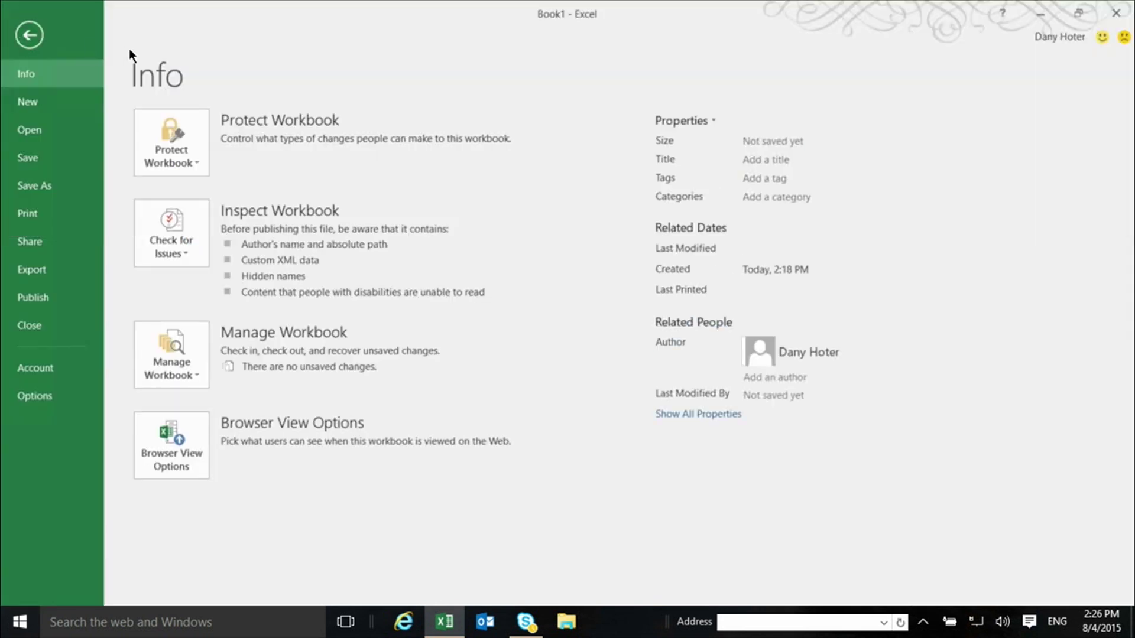
pyautogui.click(60, 122)
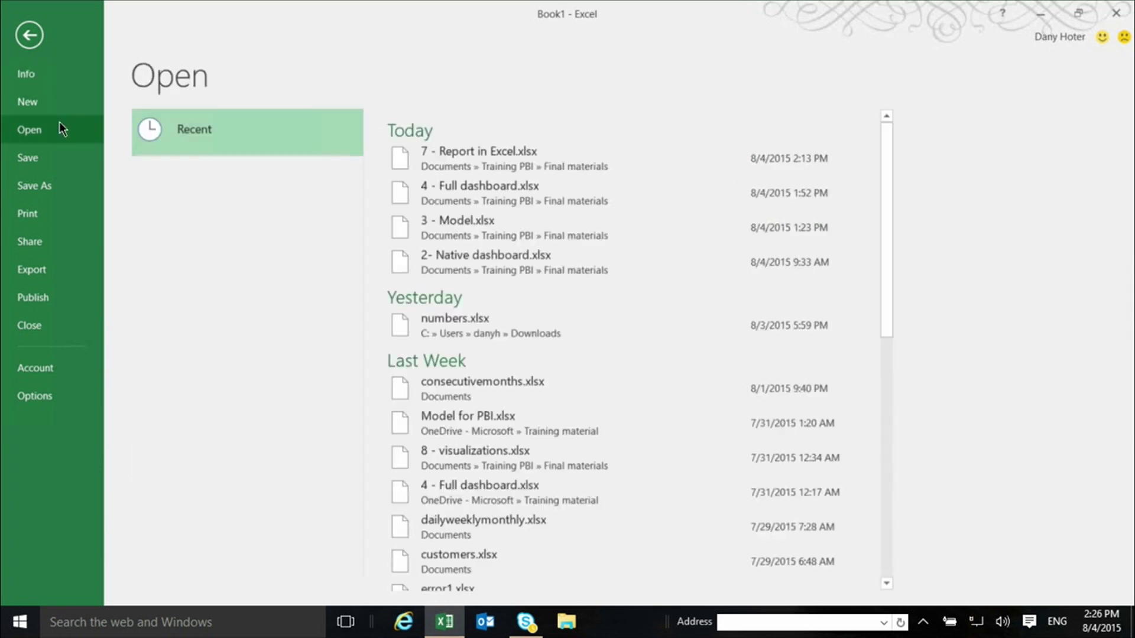
pyautogui.click(459, 154)
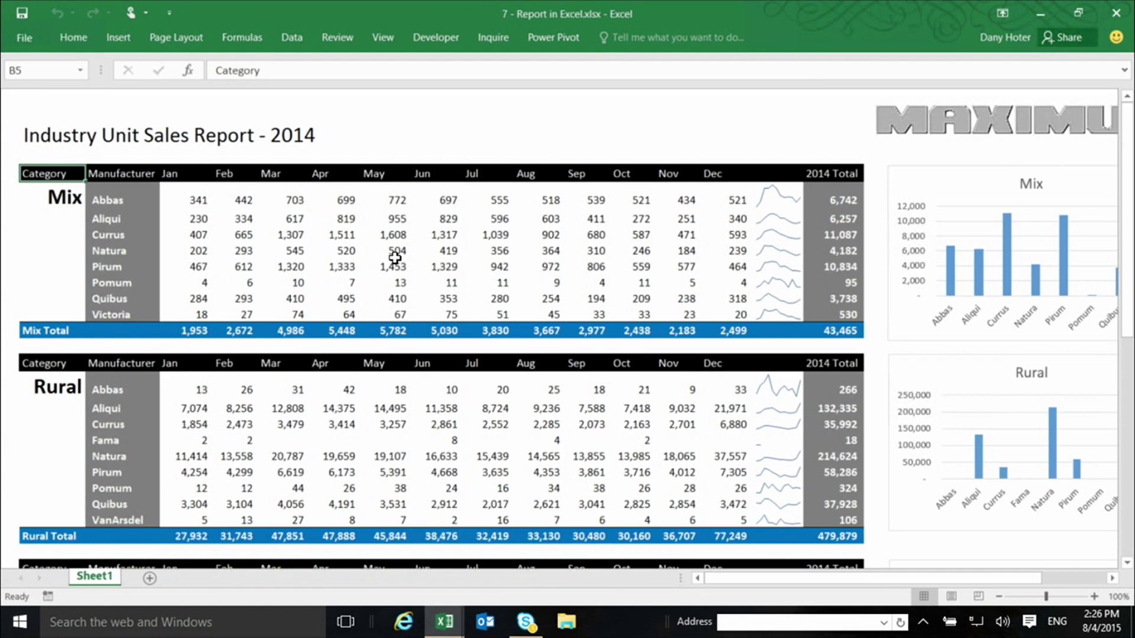
pyautogui.click(444, 621)
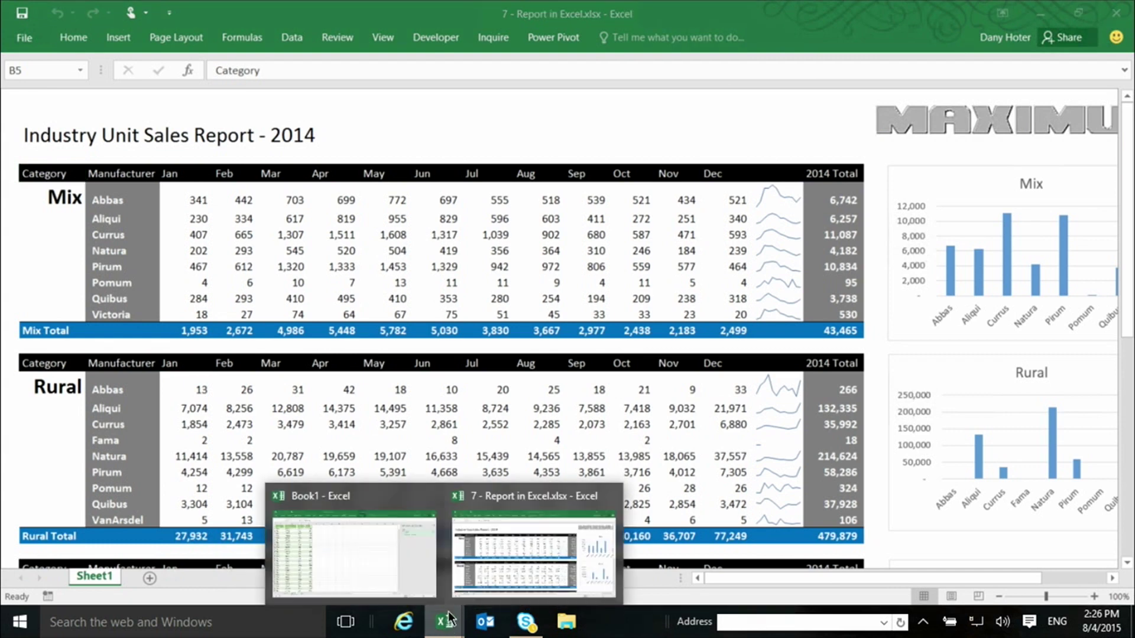
pyautogui.click(390, 569)
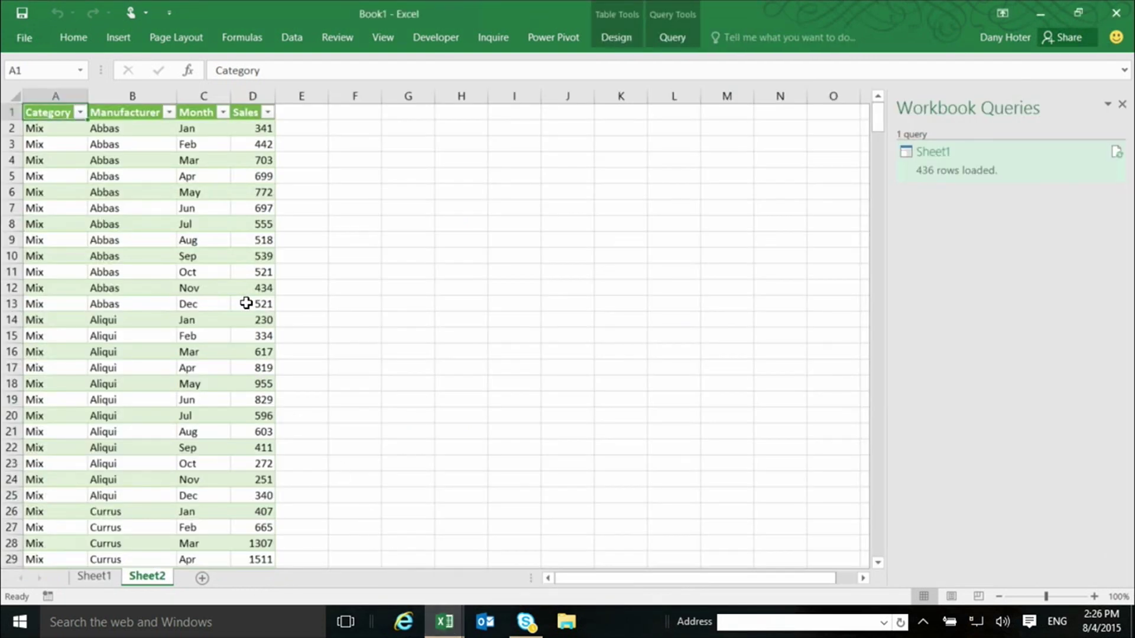
pyautogui.click(119, 39)
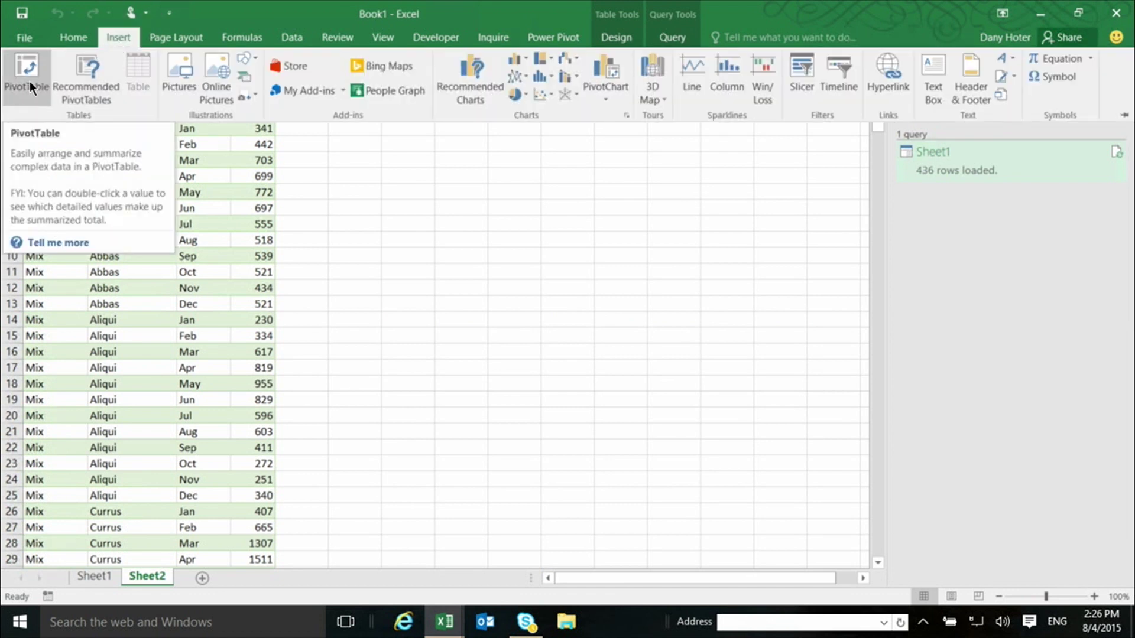
pyautogui.click(345, 276)
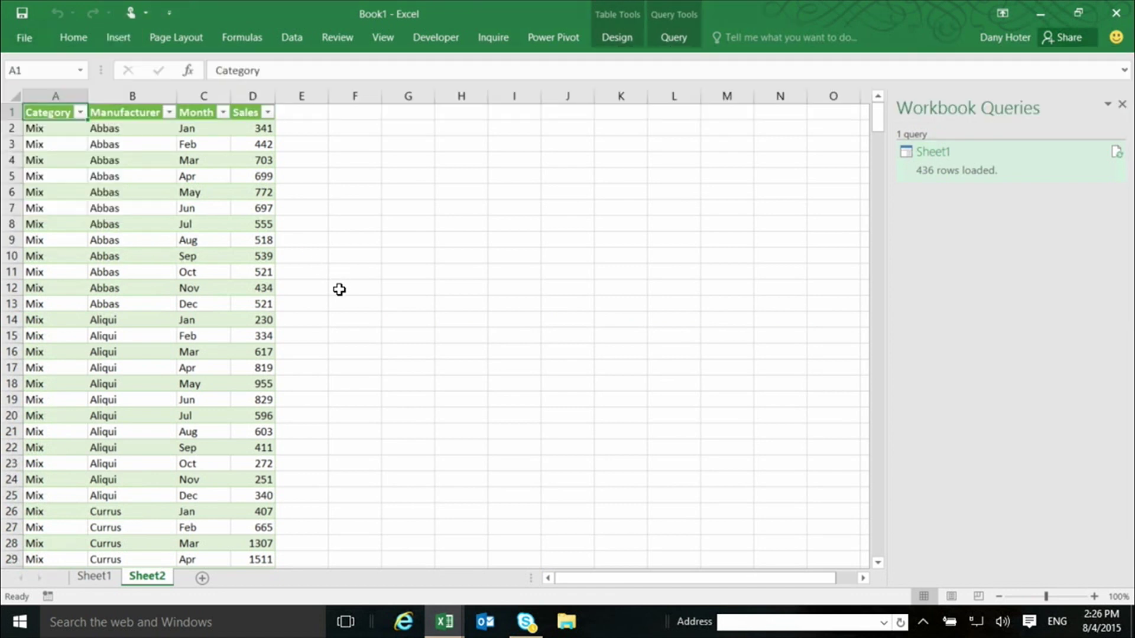